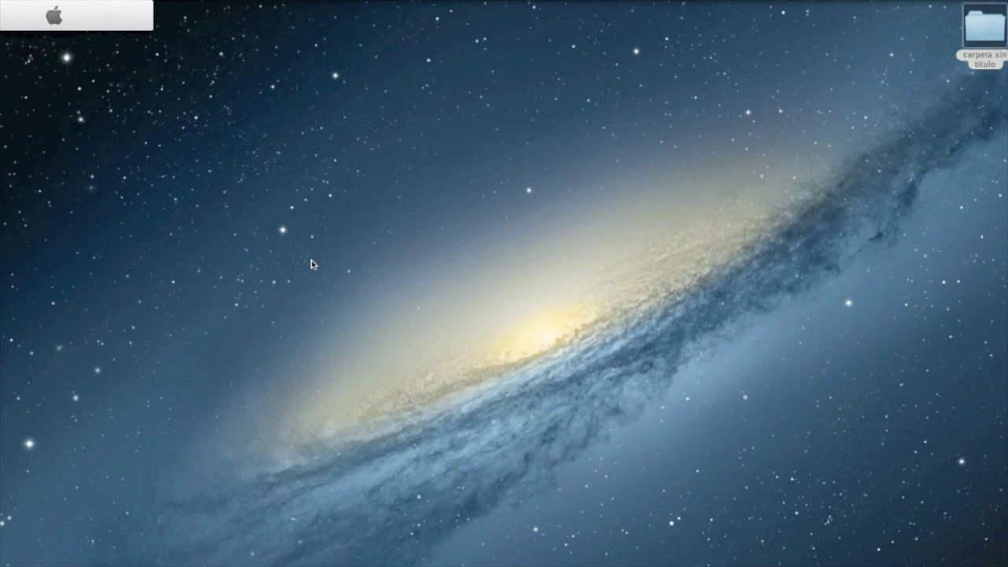
Open the untitled folder on the desktop and preview its four audio files, 01.mp3 through 04.mp3, one after another.
double_click(991, 40)
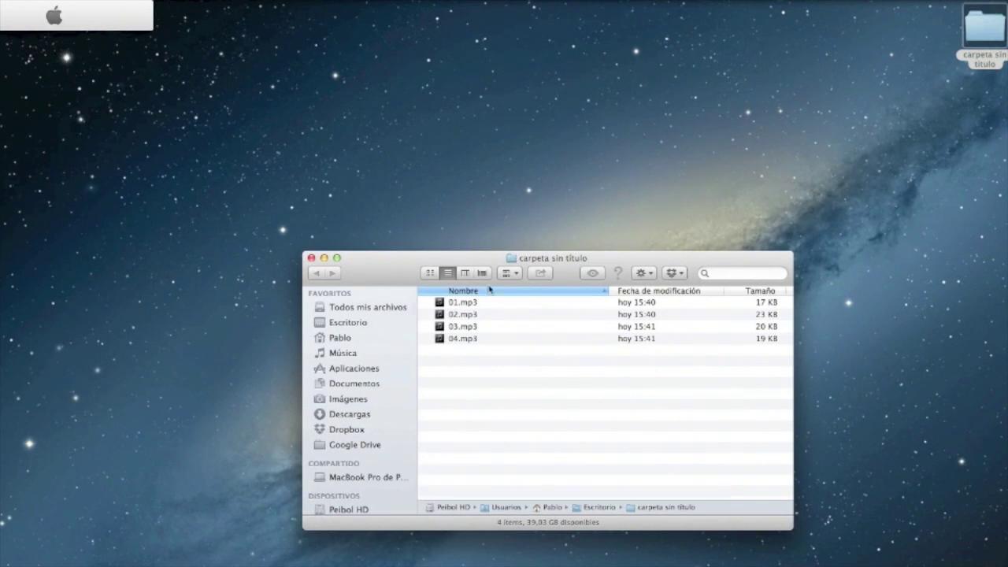
left_click(426, 304)
key("space")
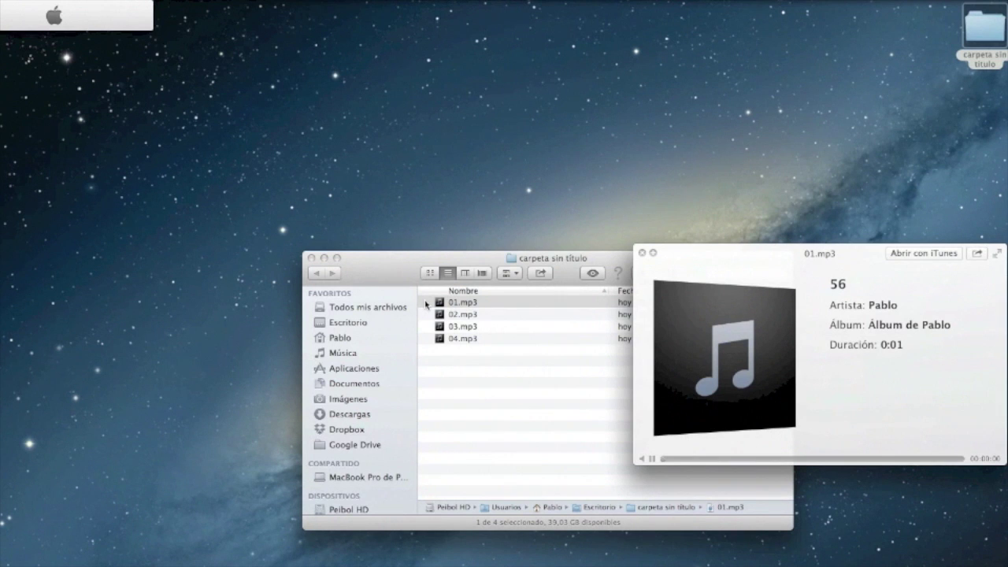
key("Down")
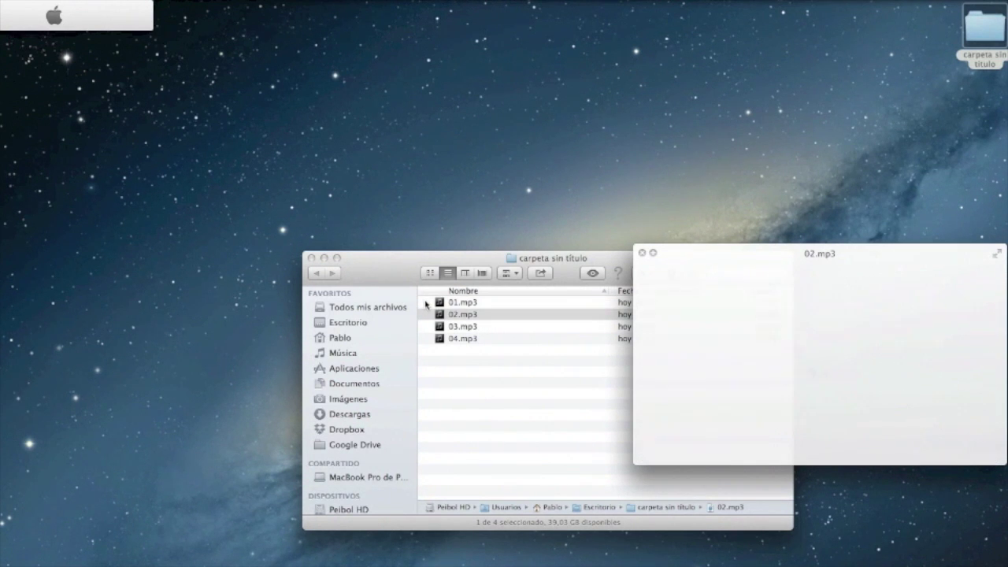
key("Down")
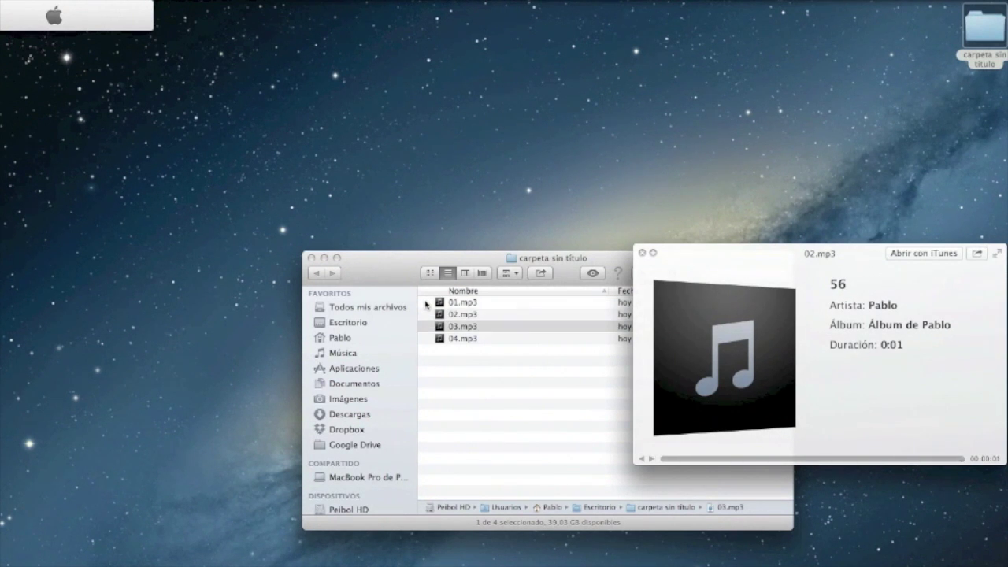
key("Down")
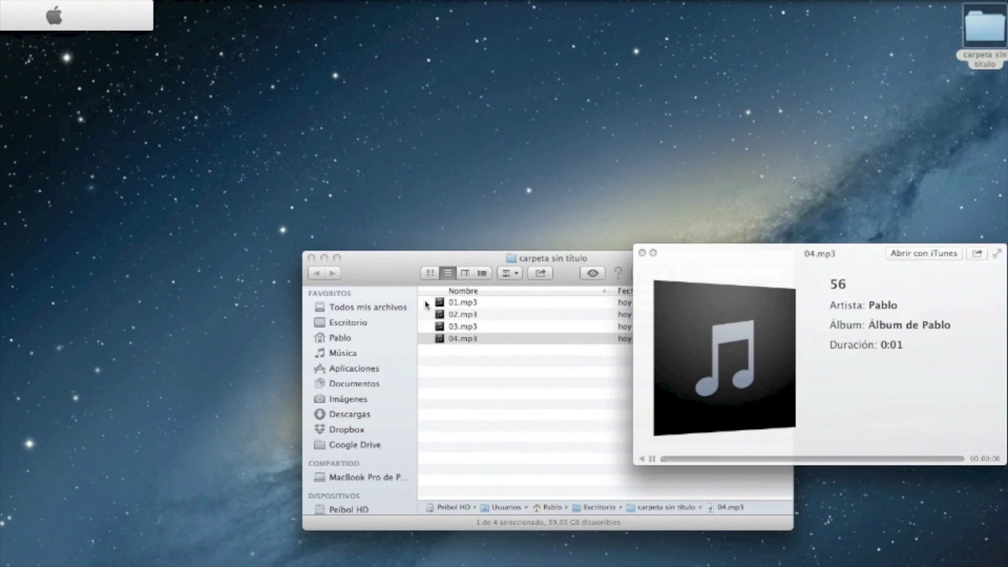
key("space")
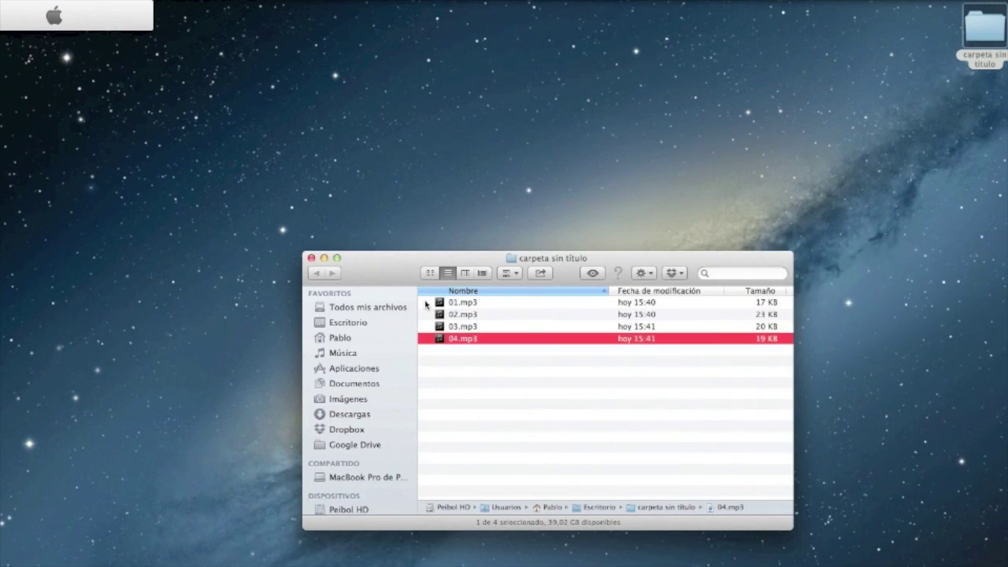
Move the folder window aside, open 01.mp3 in Audacity and reposition the project window.
left_click_drag(388, 262, 950, 224)
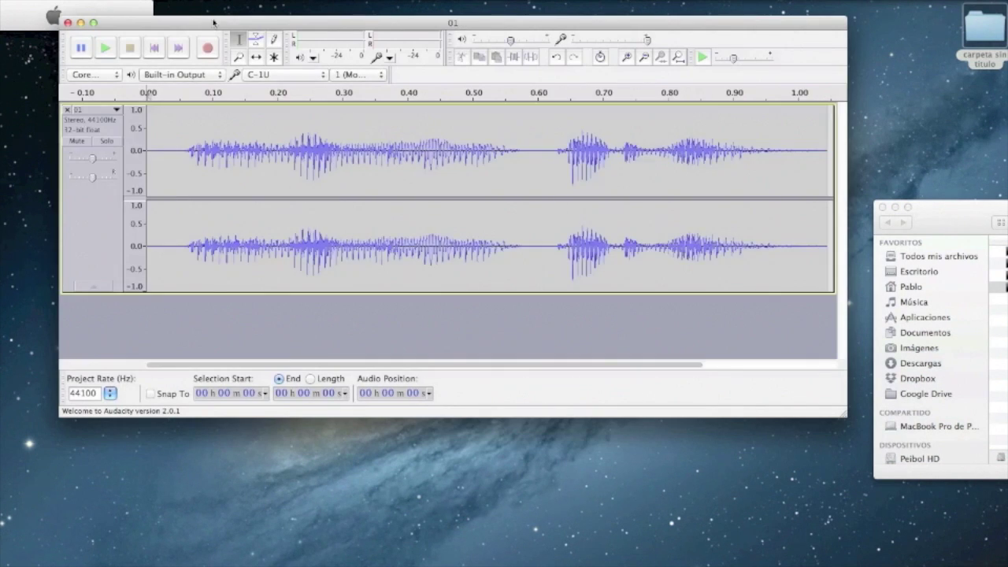
left_click_drag(222, 18, 271, 2)
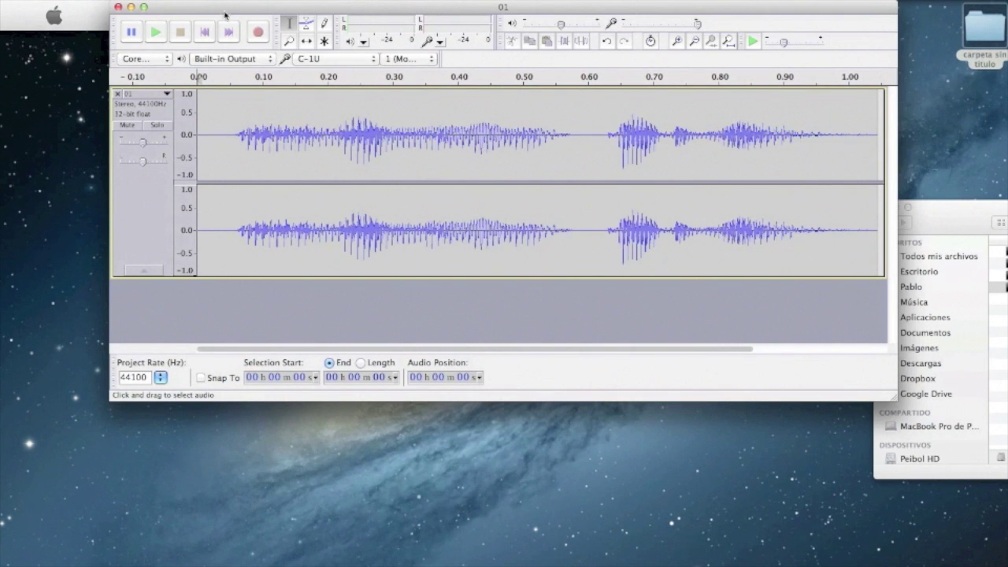
Try speeding up the whole 01 track by about 20 percent with Change Speed, play it, and undo the effect.
left_click(264, 1)
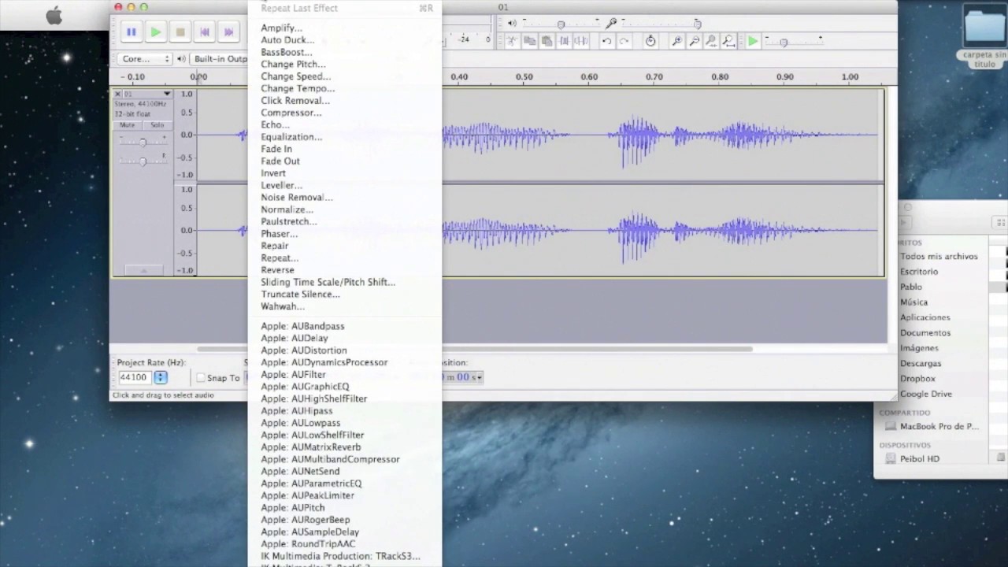
left_click(294, 77)
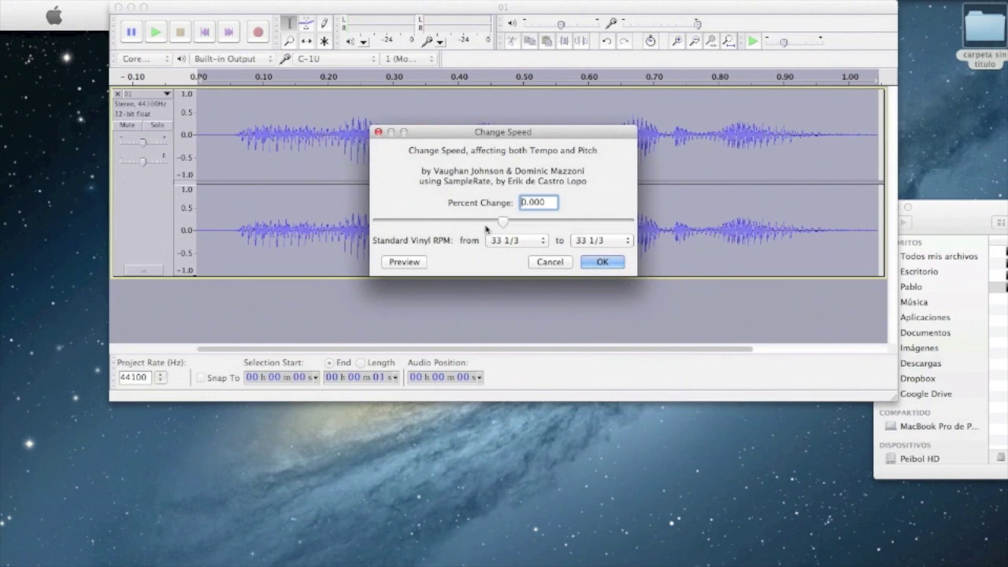
left_click_drag(502, 222, 516, 223)
left_click(597, 266)
left_click(161, 36)
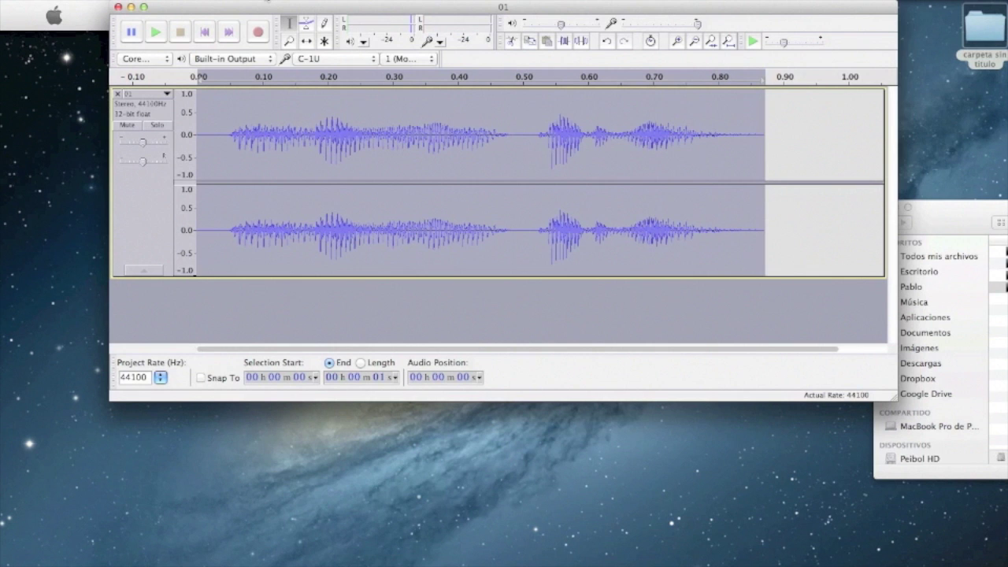
key("super+z")
Preview Change Speed on the 01 track at 65.886 percent without applying it.
left_click(279, 4)
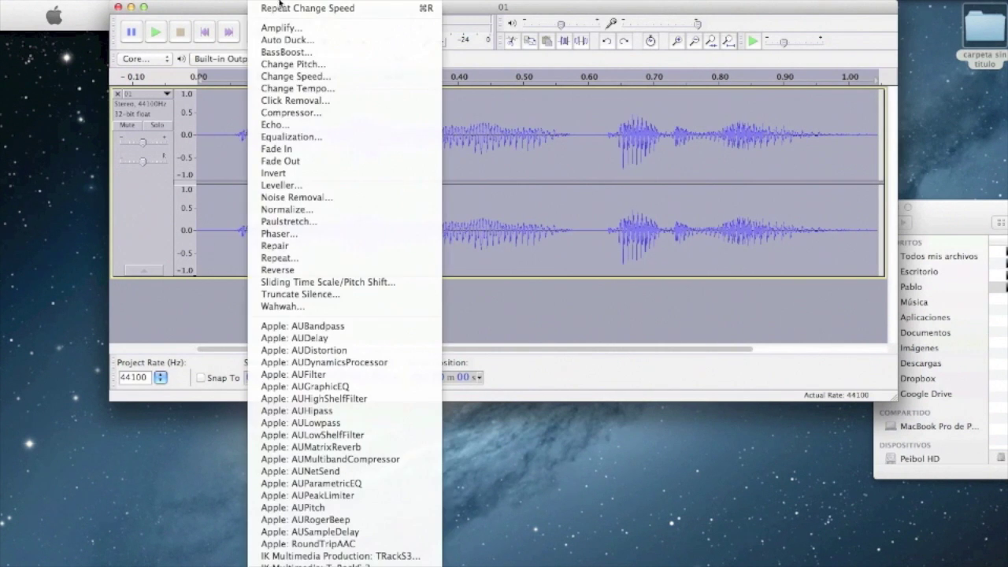
left_click(307, 73)
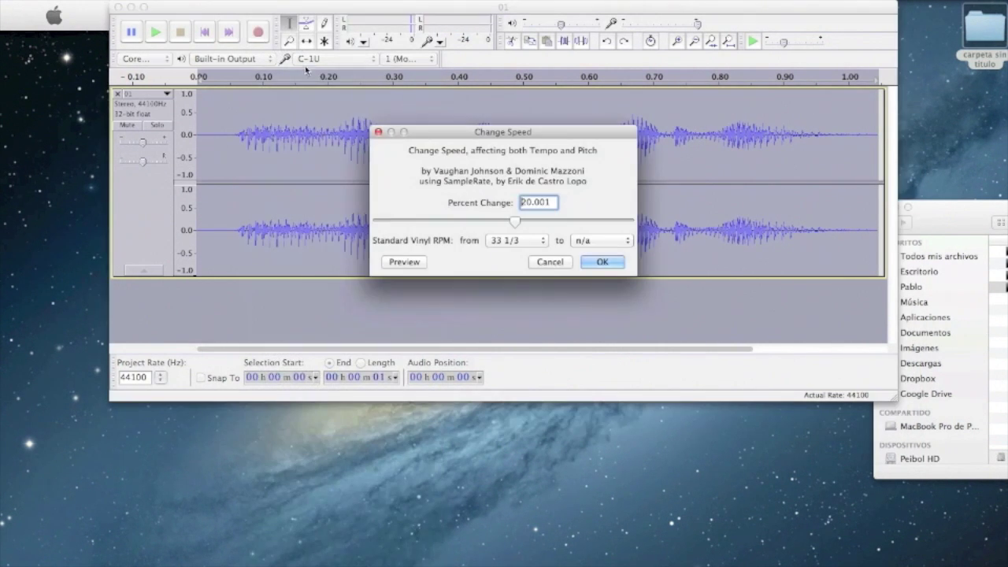
left_click(534, 222)
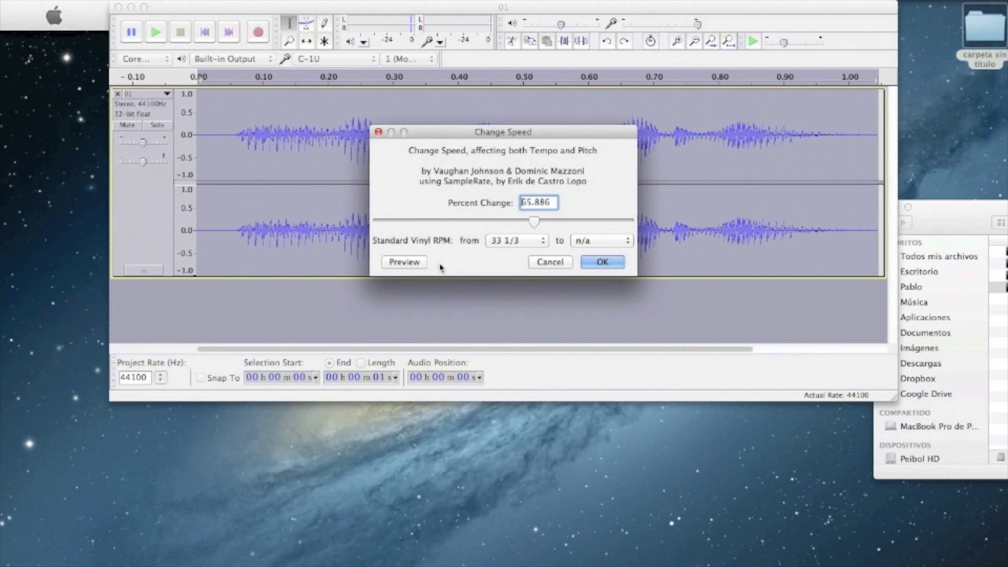
left_click(408, 265)
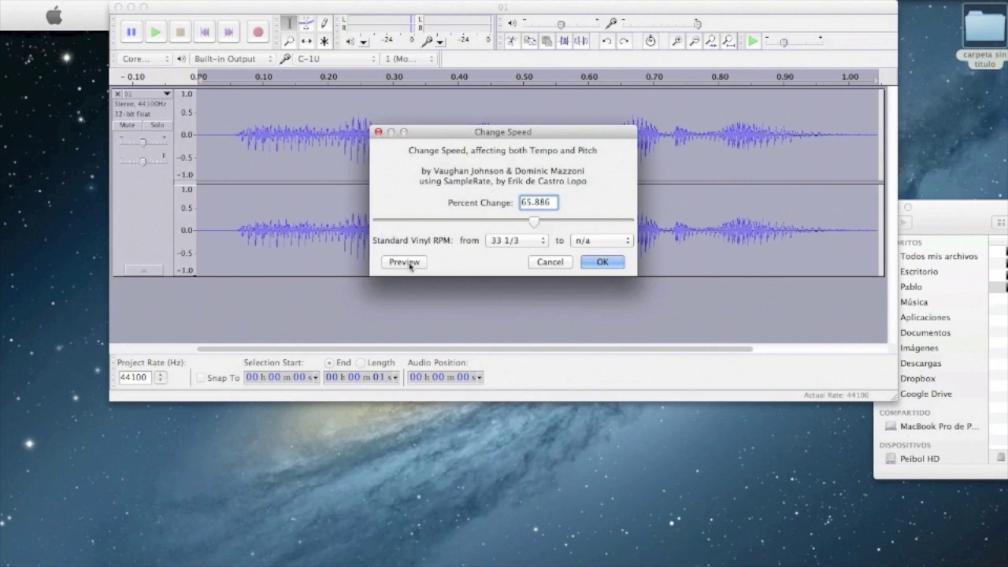
left_click(547, 264)
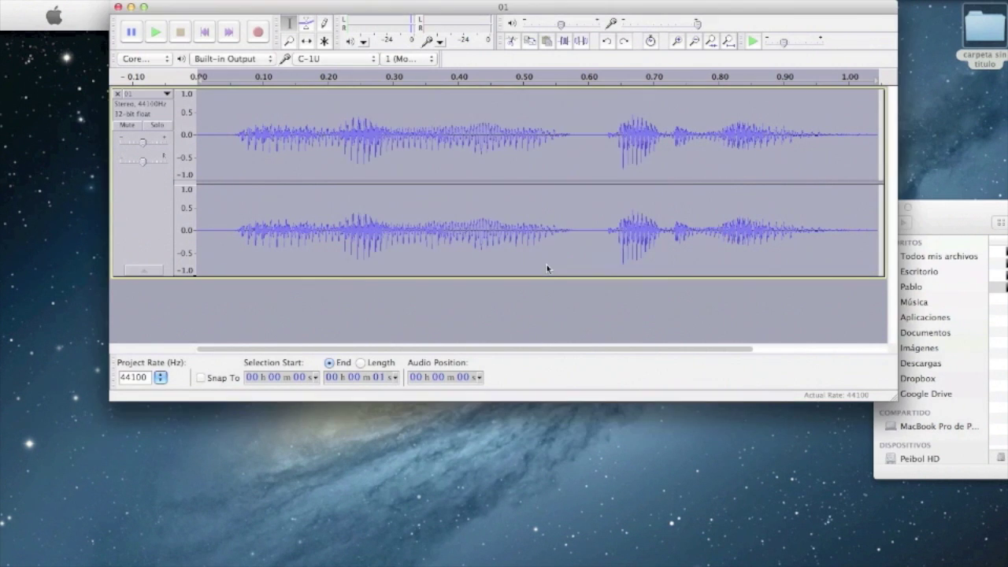
Raise the pitch of the whole 01 track by 30.986 percent with Change Pitch, previewing it before applying.
left_click(274, 2)
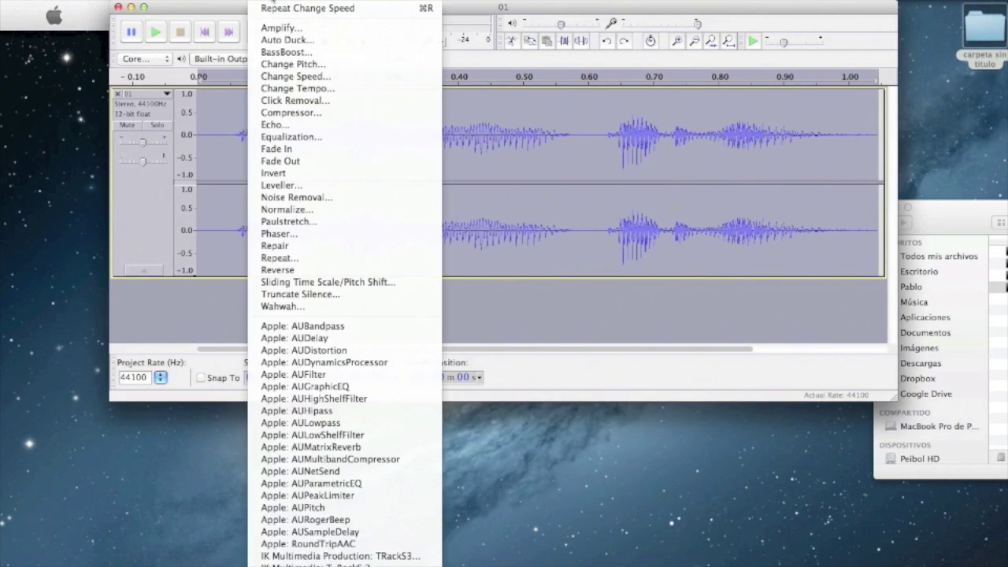
left_click(291, 67)
left_click_drag(445, 101, 474, 146)
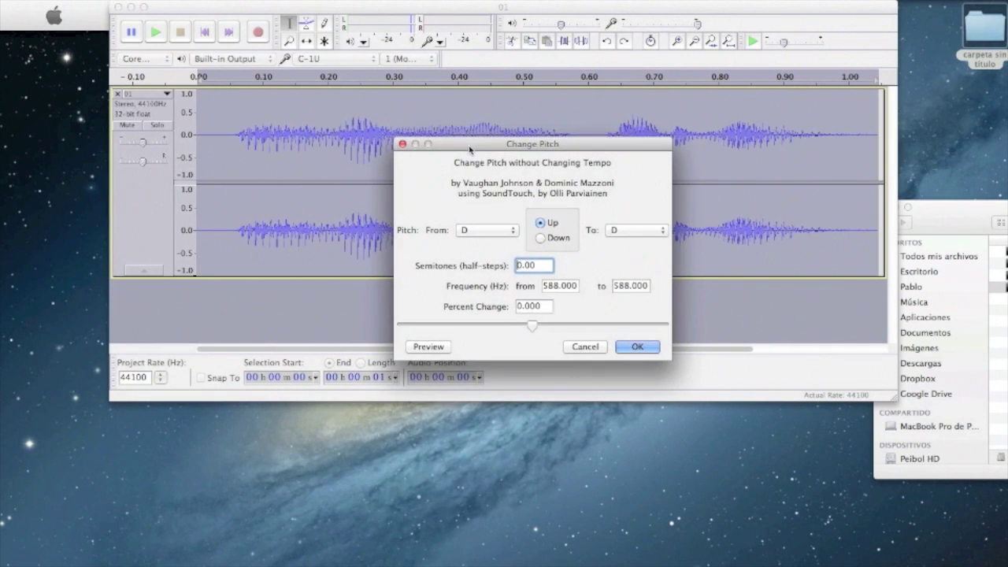
left_click(470, 231)
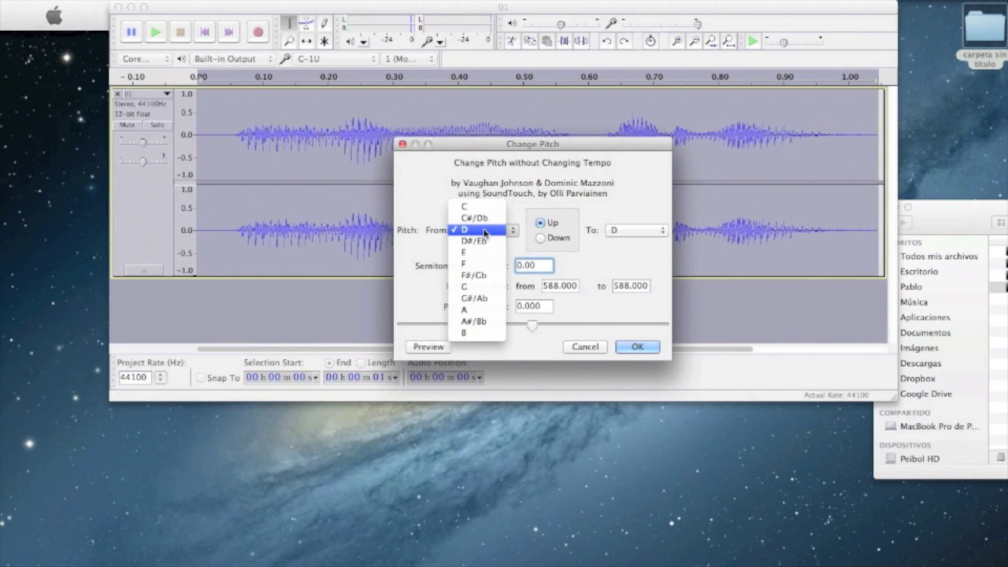
left_click(640, 206)
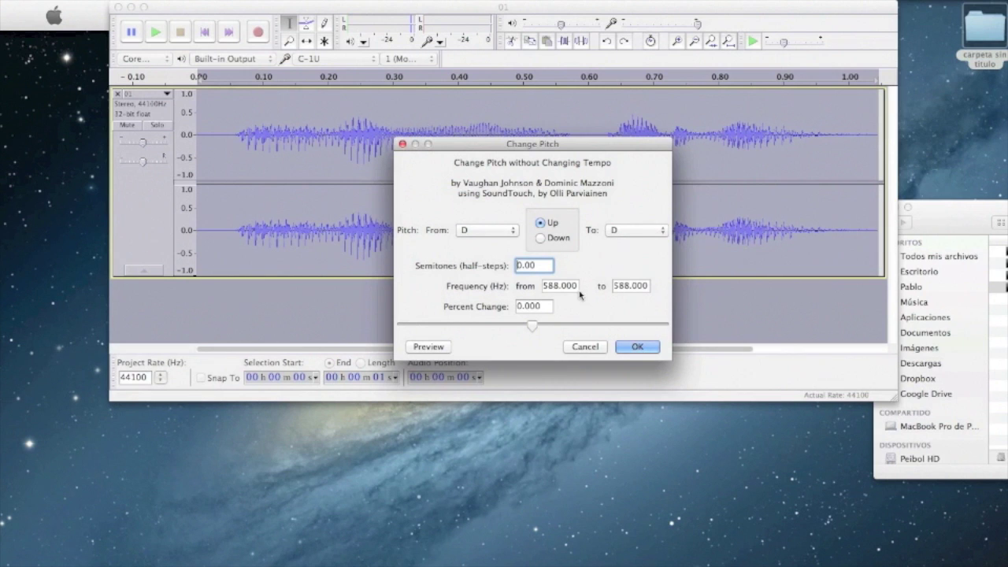
mouse_move(536, 329)
left_mouse_down()
mouse_move(590, 329)
mouse_move(429, 322)
mouse_move(534, 323)
left_mouse_up()
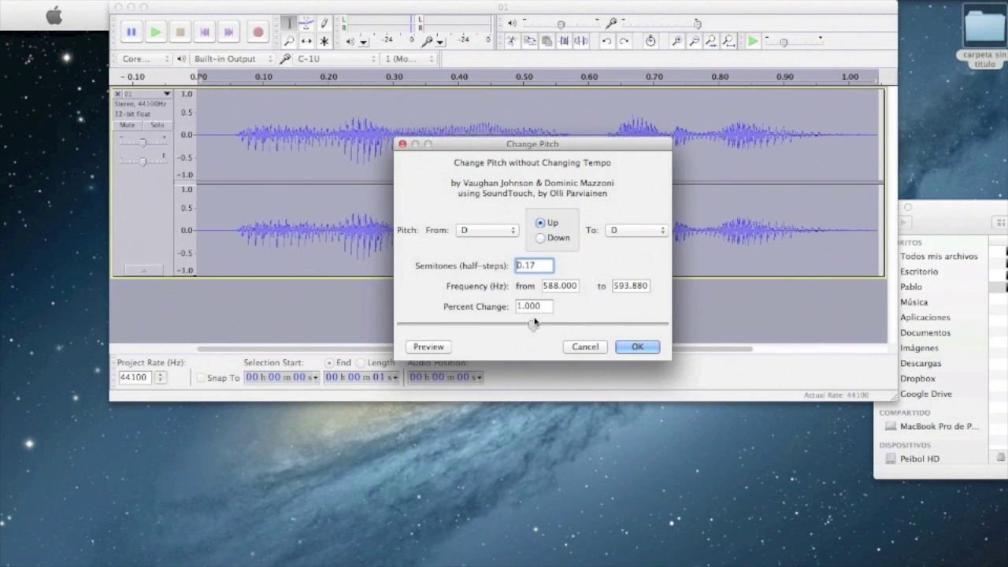
left_click(502, 234)
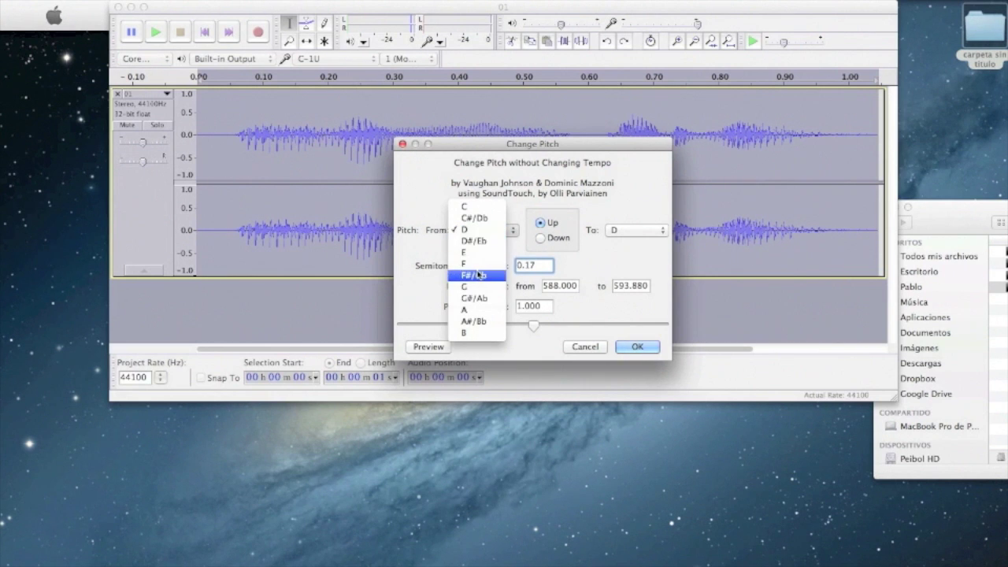
left_click(523, 210)
left_click(556, 325)
left_click_drag(556, 325, 550, 325)
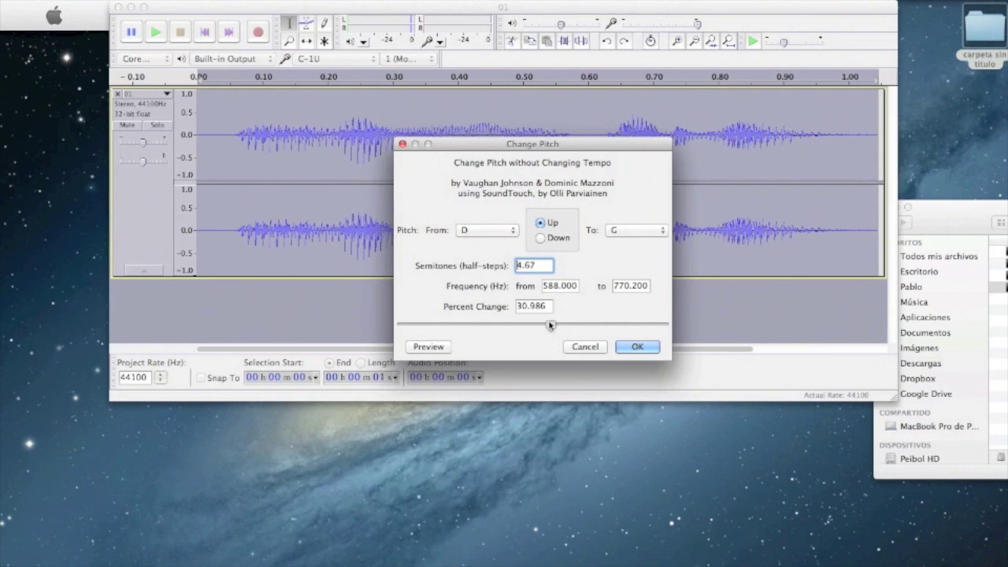
left_click(424, 347)
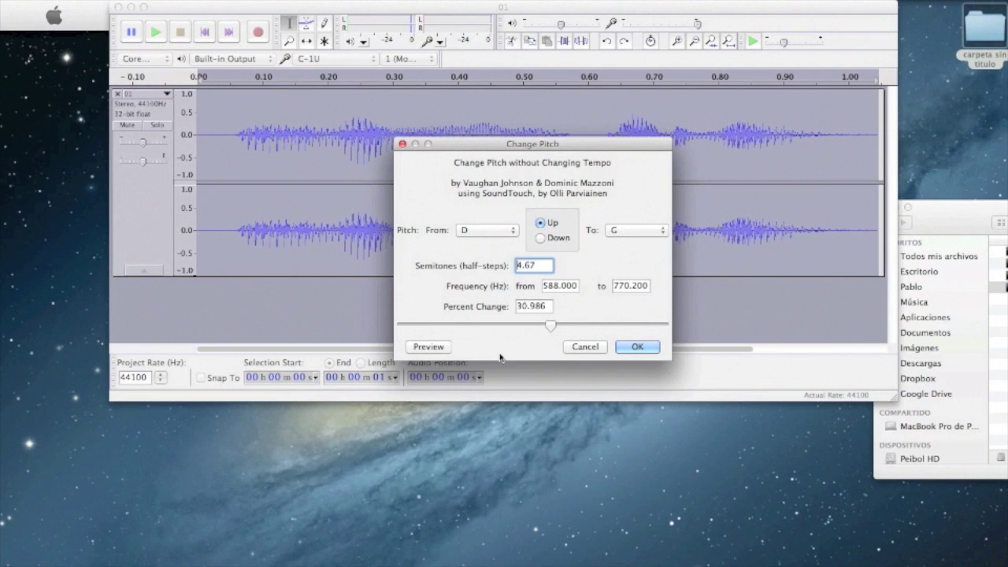
left_click(646, 348)
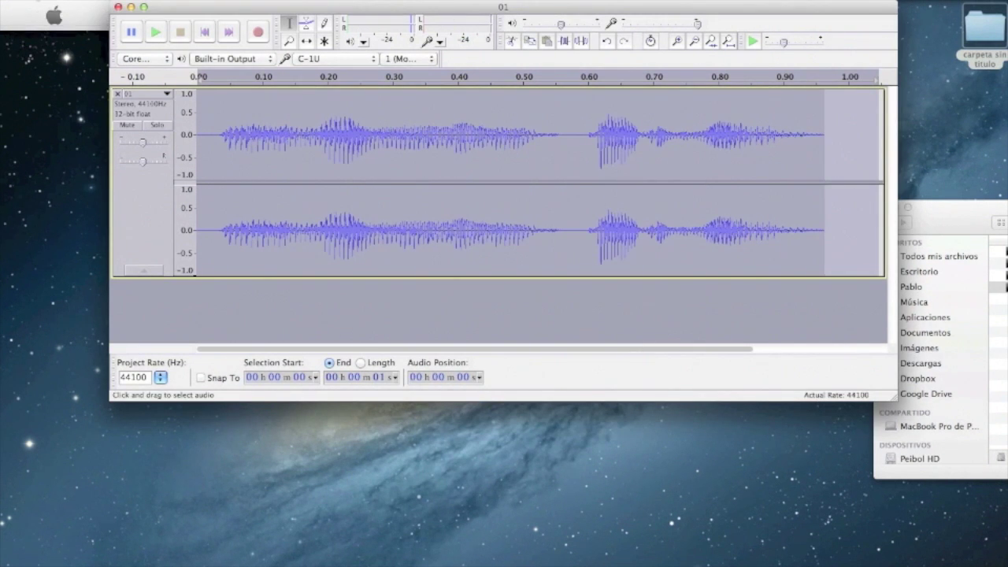
Export the edited 01 track to the Escritorio folder as an MP3 file named 001, accepting the metadata as is.
left_click(31, 2)
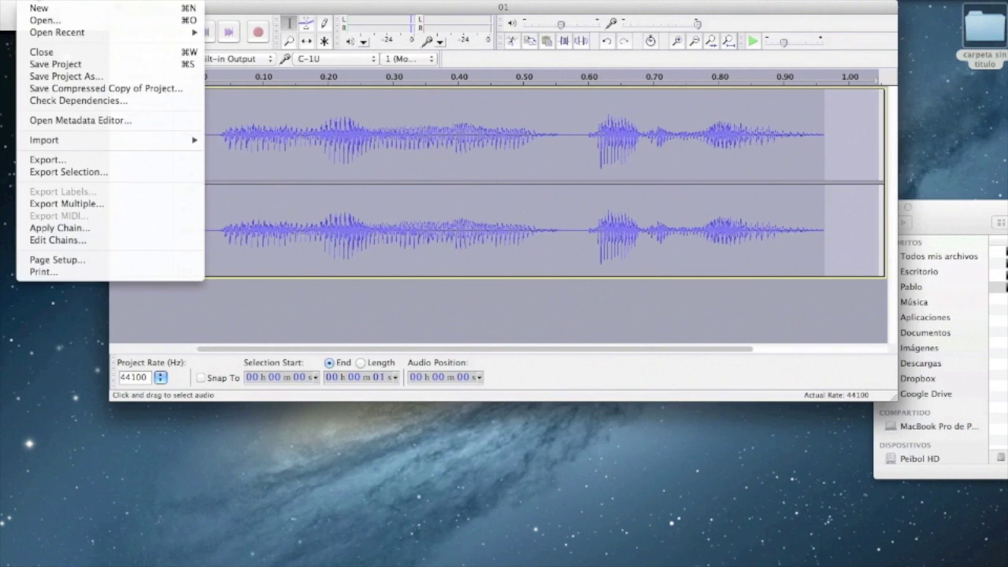
left_click(47, 163)
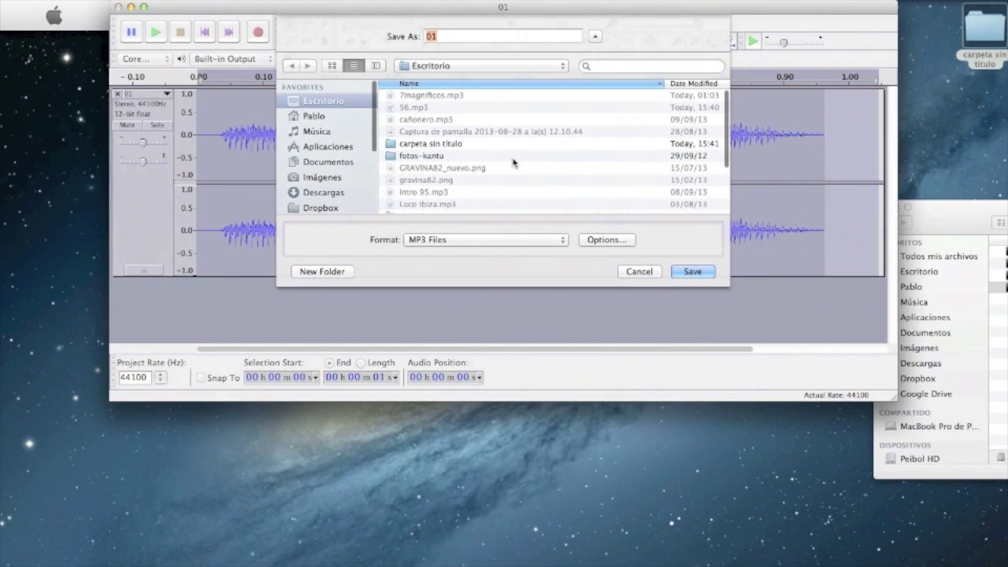
type("1")
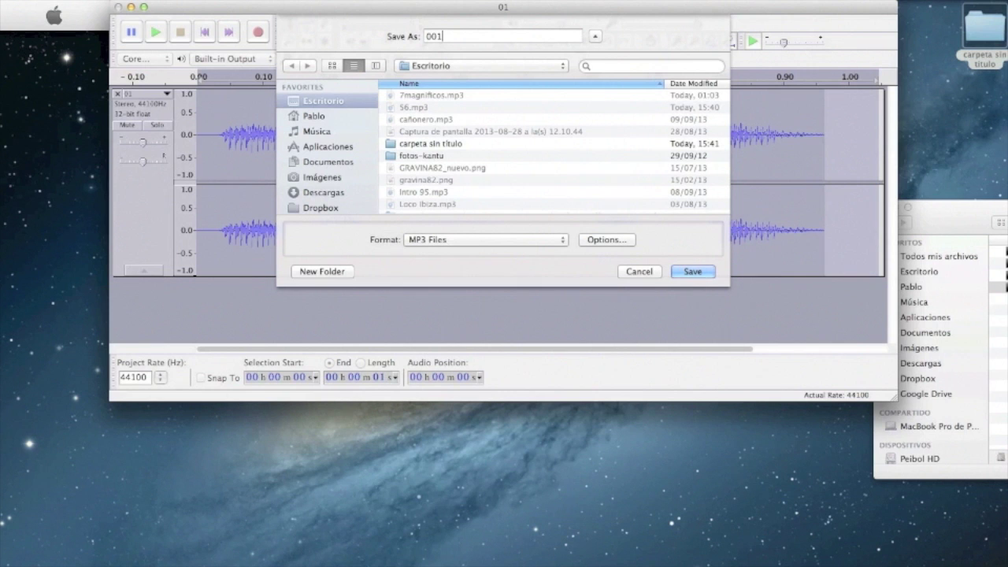
key("Return")
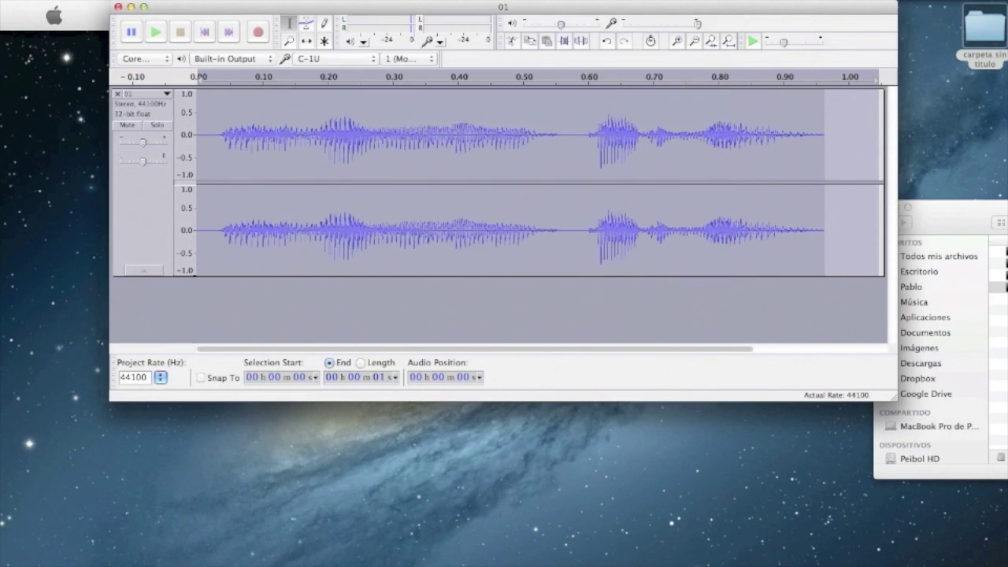
left_click(575, 352)
Minimize the 01 project window and open 02.mp3 from the folder in Audacity.
left_click(970, 221)
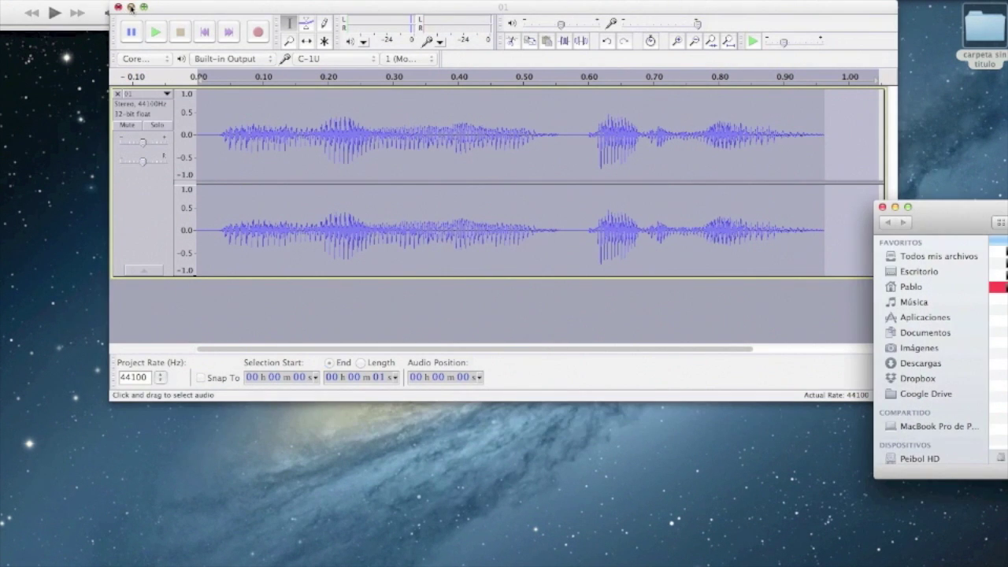
left_click(130, 7)
left_click(997, 263)
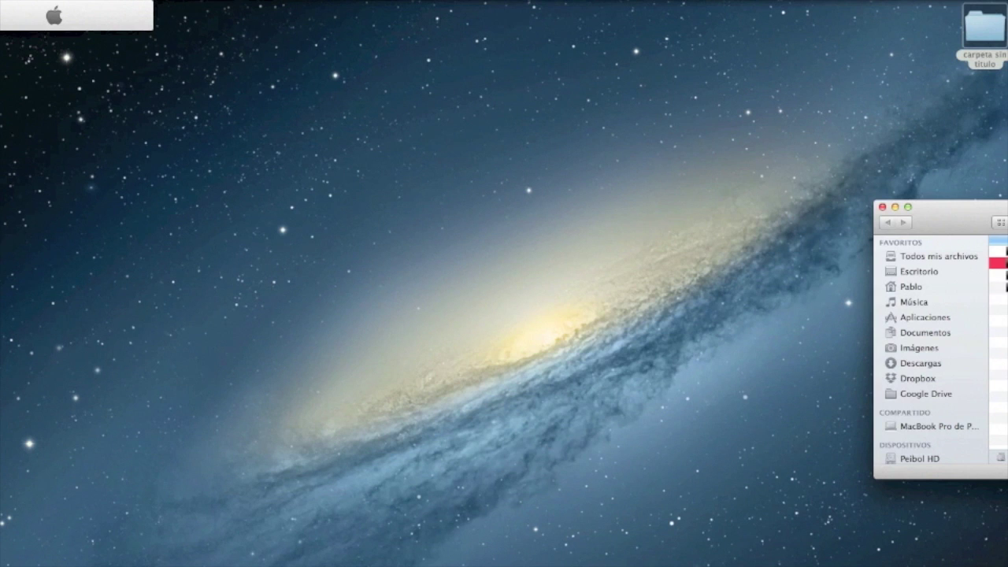
double_click(997, 263)
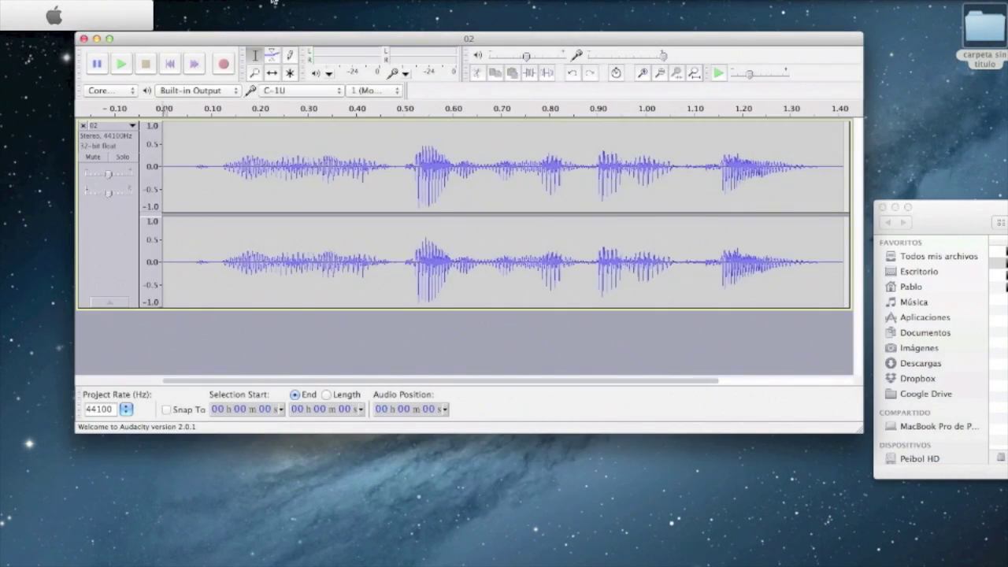
Lower the pitch of the whole 02 track with Change Pitch and play the result.
left_click(274, 3)
left_click(296, 68)
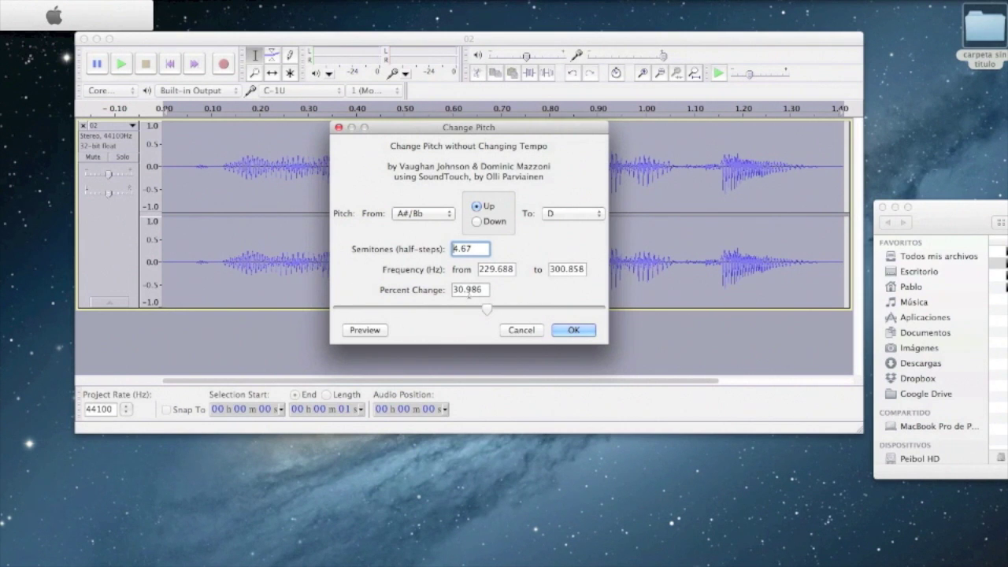
left_click_drag(487, 309, 427, 308)
left_click(570, 331)
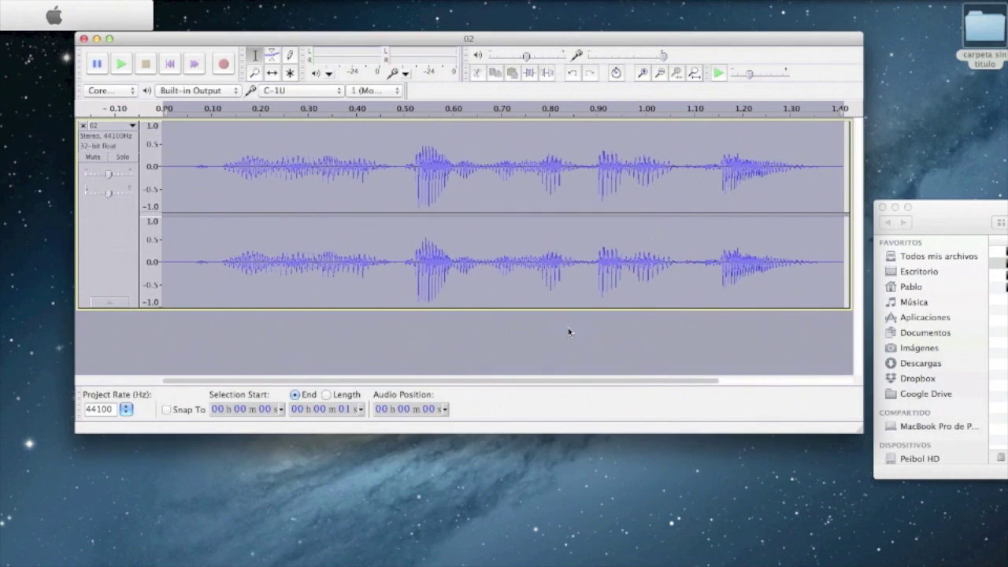
left_click(128, 68)
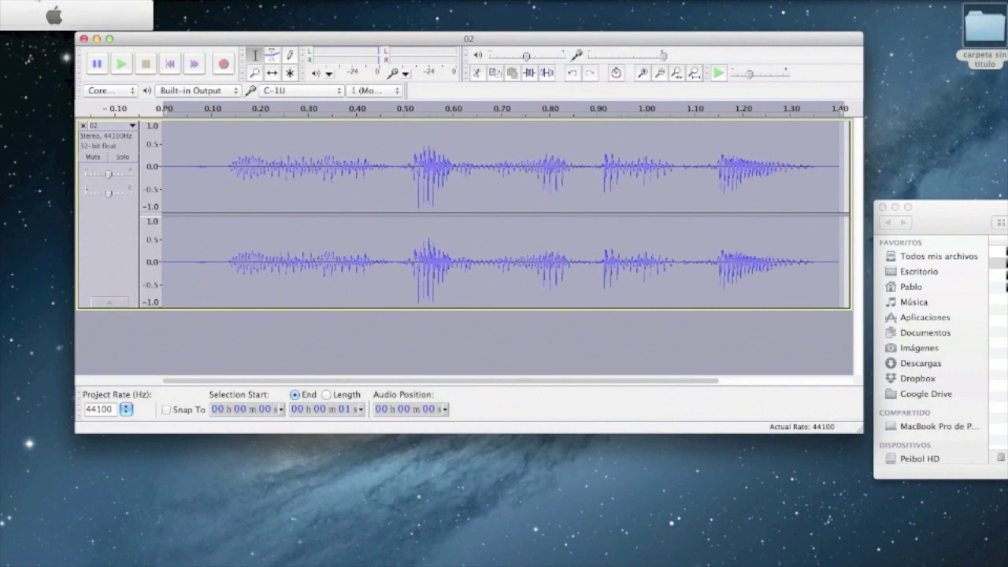
Export the edited 02 track to the Escritorio folder as an MP3 file named 002, and close the project without saving changes.
left_click(33, 11)
left_click(75, 163)
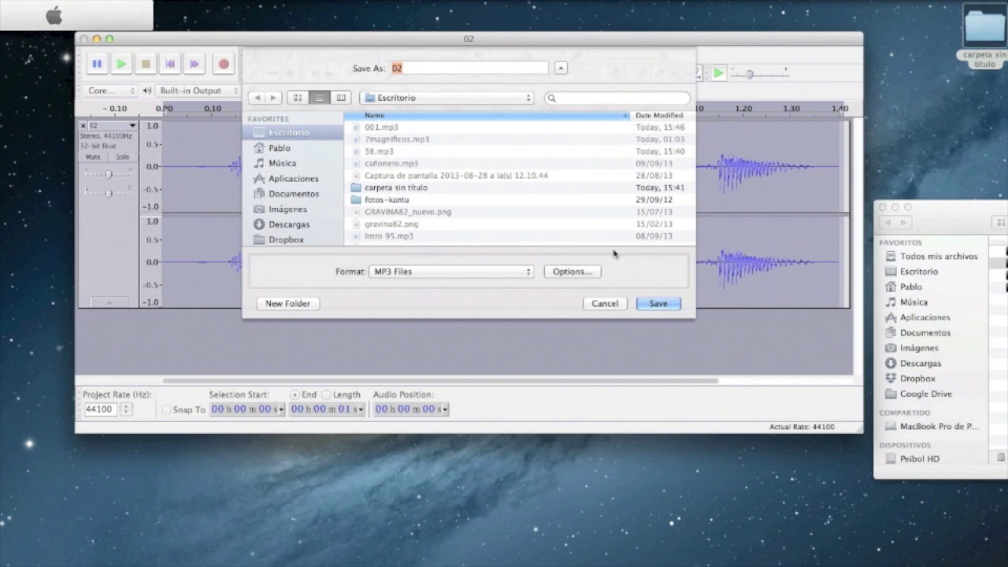
type("002")
key("Return")
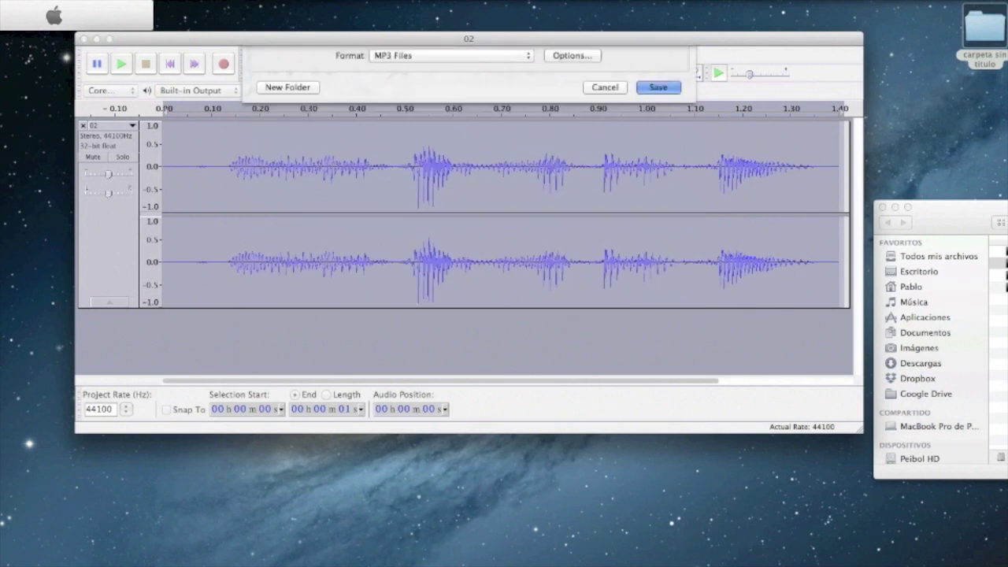
key("Return")
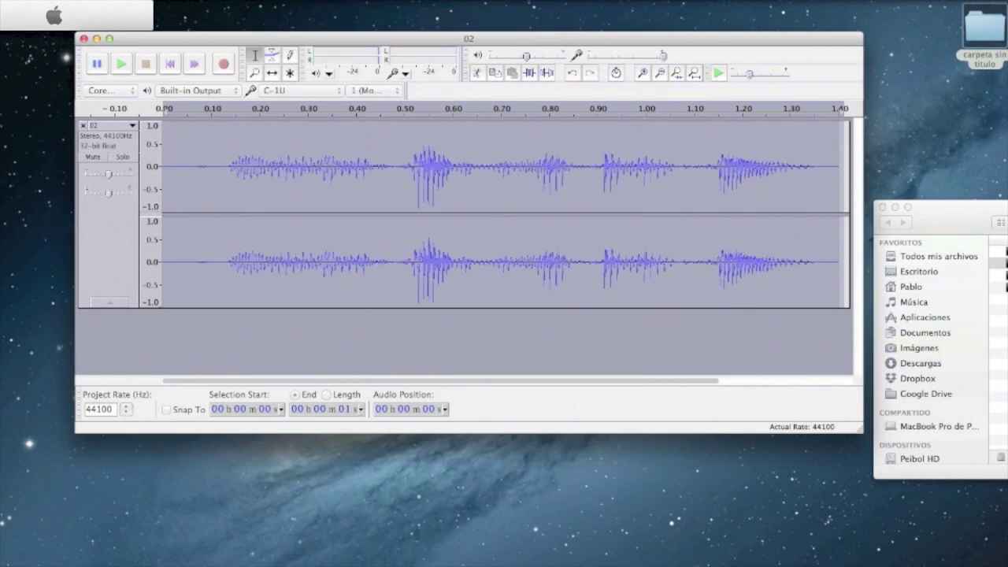
left_click(83, 39)
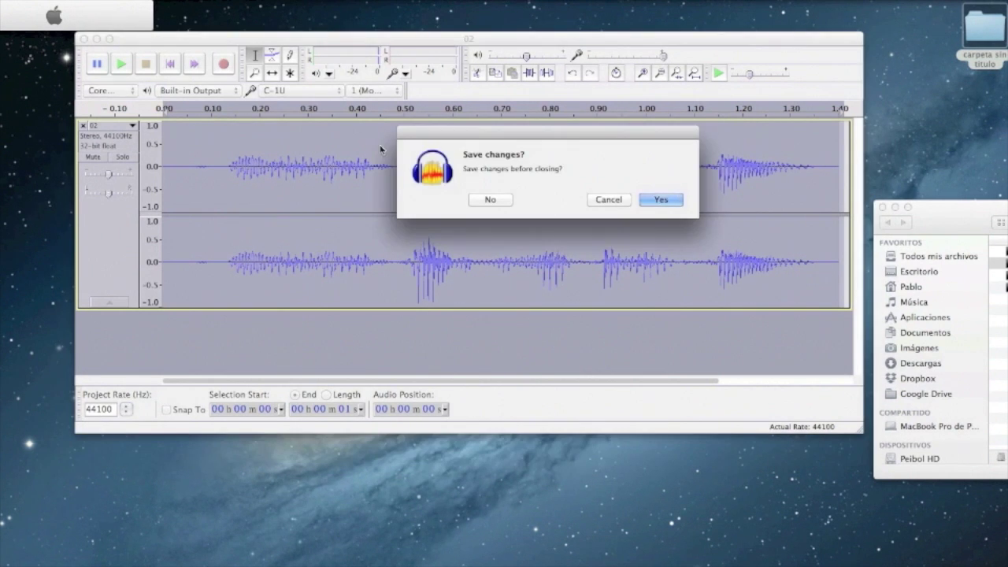
left_click(485, 200)
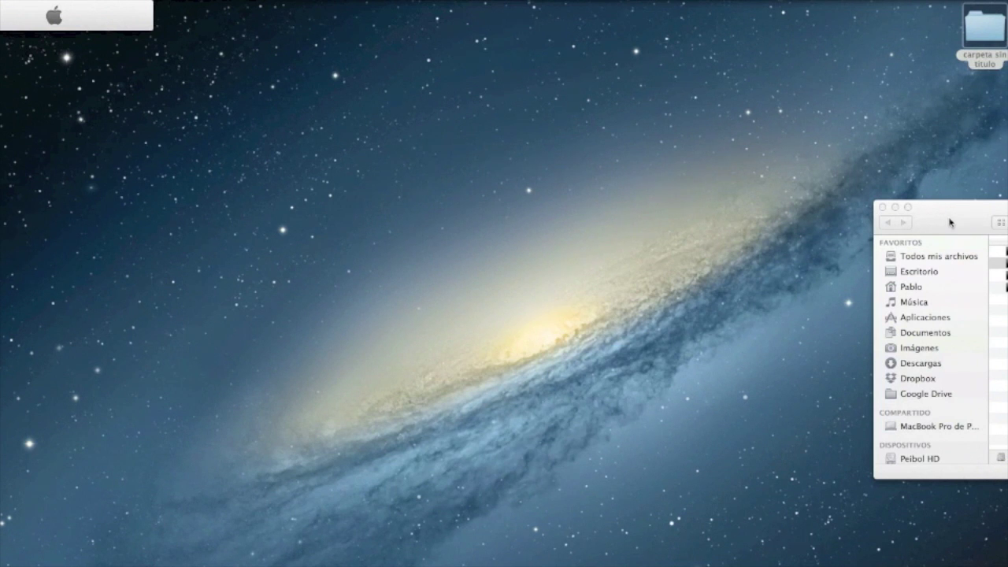
Move the file browser window aside, then open the recent project monos in GarageBand and position its window so the playback controls show.
left_click_drag(950, 223, 944, 172)
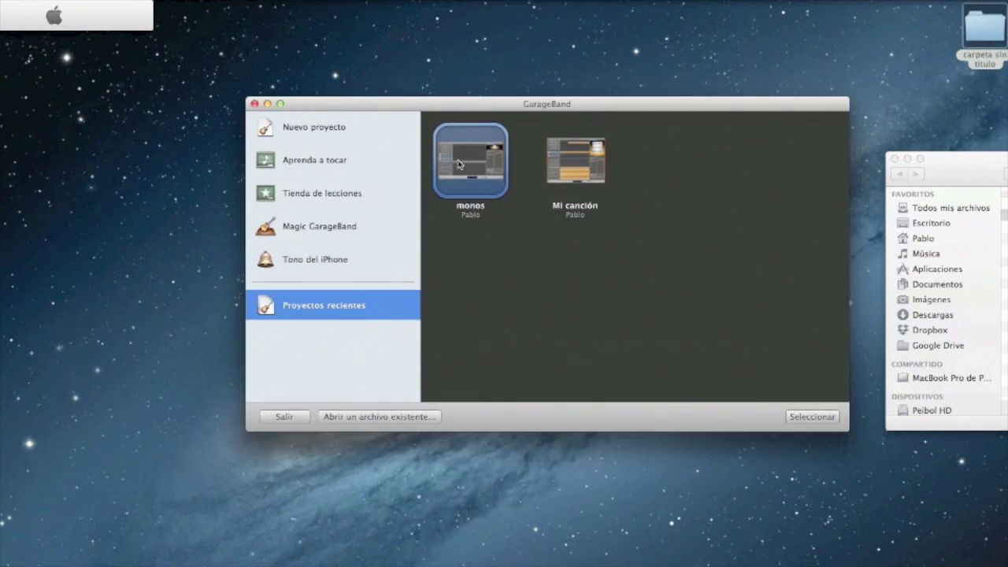
double_click(460, 165)
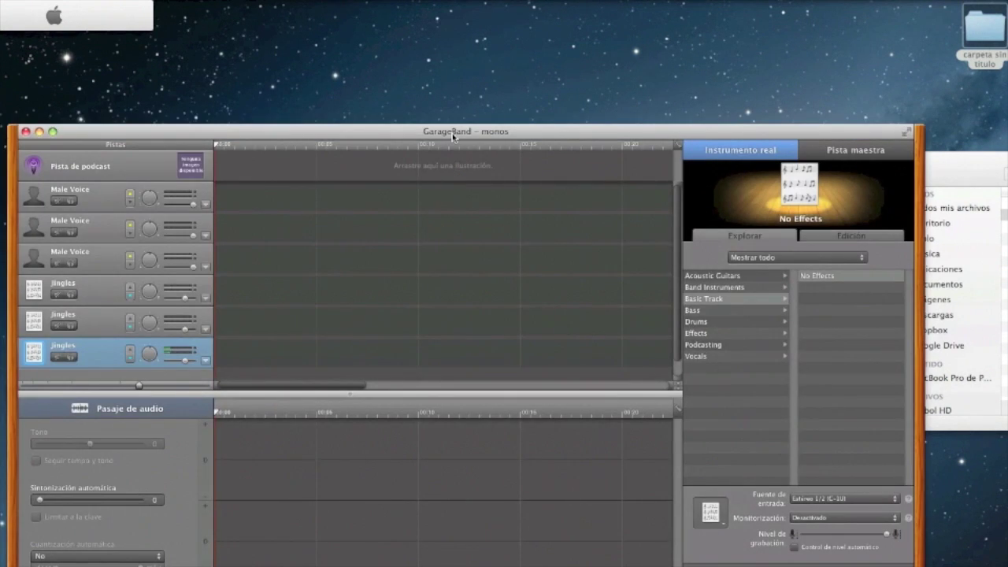
left_click_drag(455, 44, 421, 7)
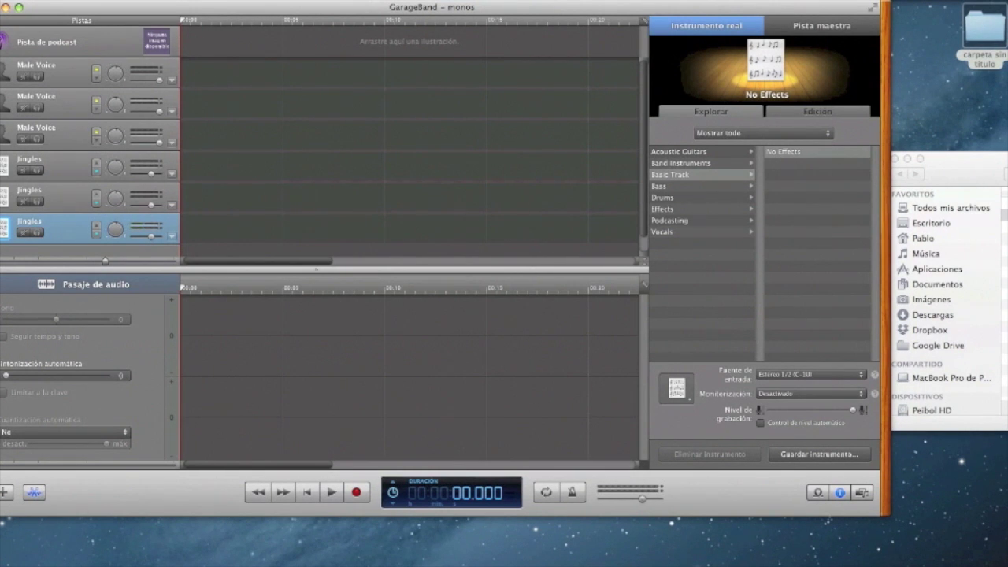
Replace the trial 01 clip on the first Male Voice track with a short new voice recording about 3 seconds long.
left_click_drag(225, 86, 225, 78)
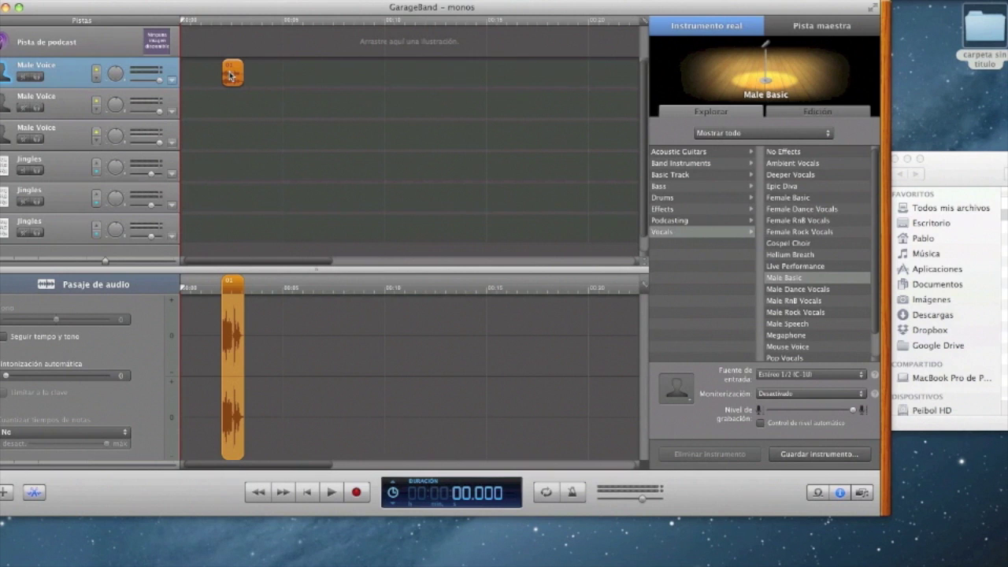
key("Delete")
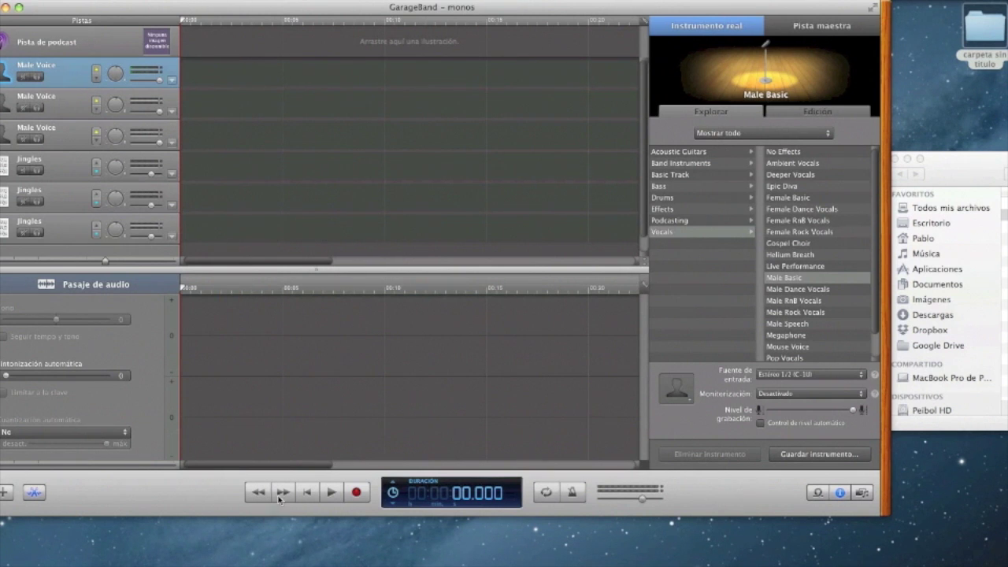
left_click(355, 493)
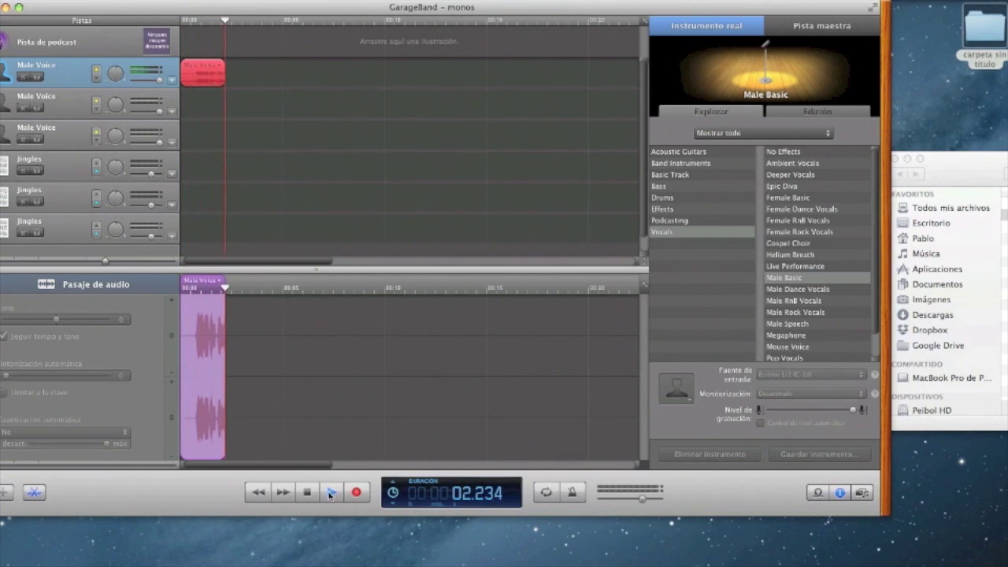
left_click(308, 495)
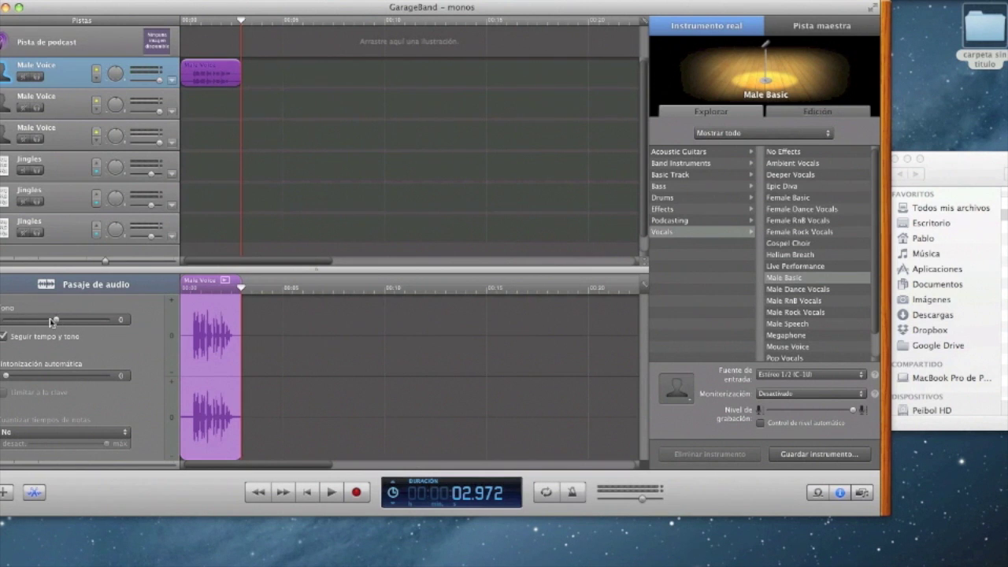
Set the recorded voice passage's pitch (Tono) to 4, play it from the beginning, and delete the passage.
left_click_drag(77, 322, 79, 323)
left_click(307, 491)
left_click(331, 491)
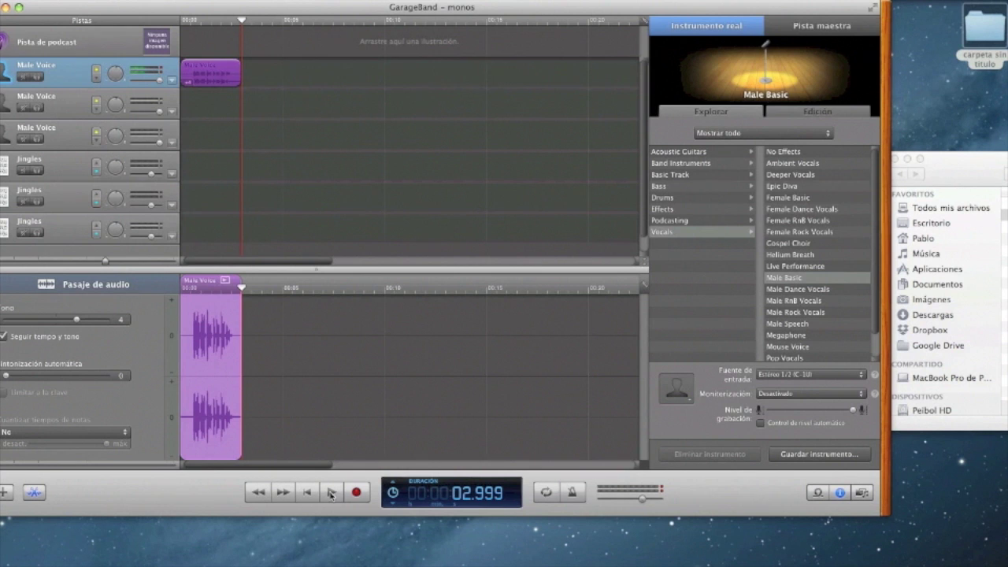
left_click(788, 112)
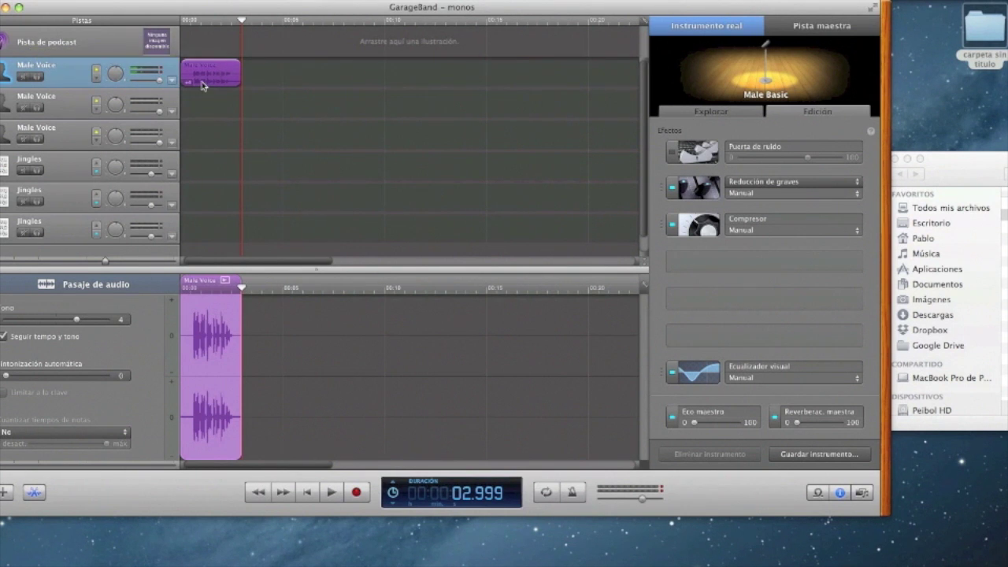
key("Delete")
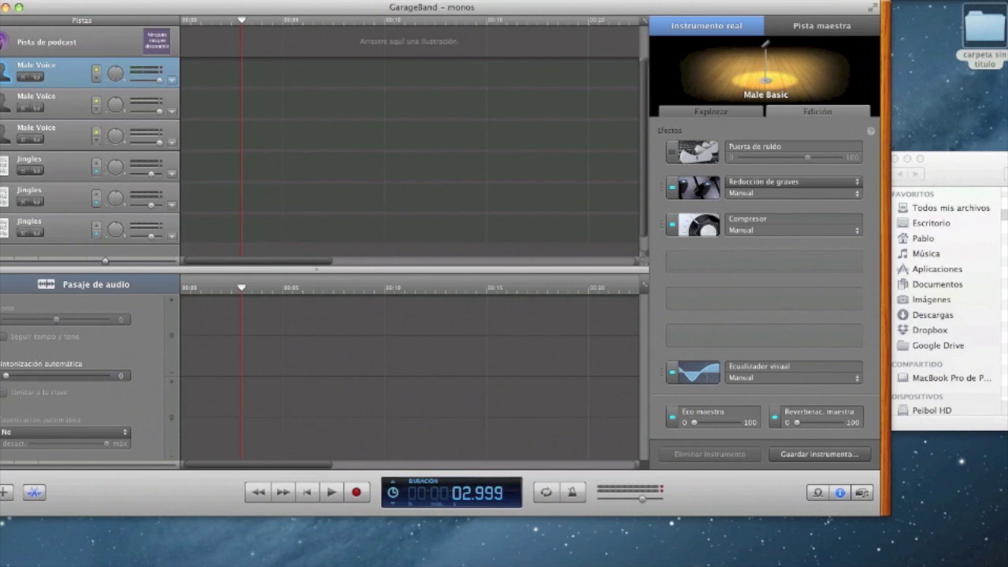
Place the exported 001 clip at the very start of the first Male Voice track and play it from the beginning.
left_click_drag(984, 32, 158, 73)
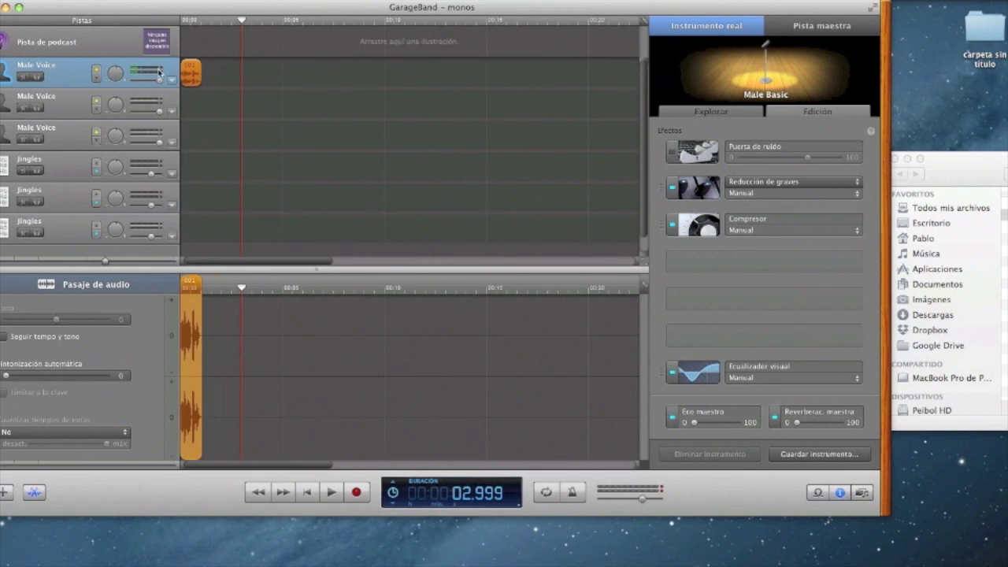
left_click(307, 495)
left_click(331, 492)
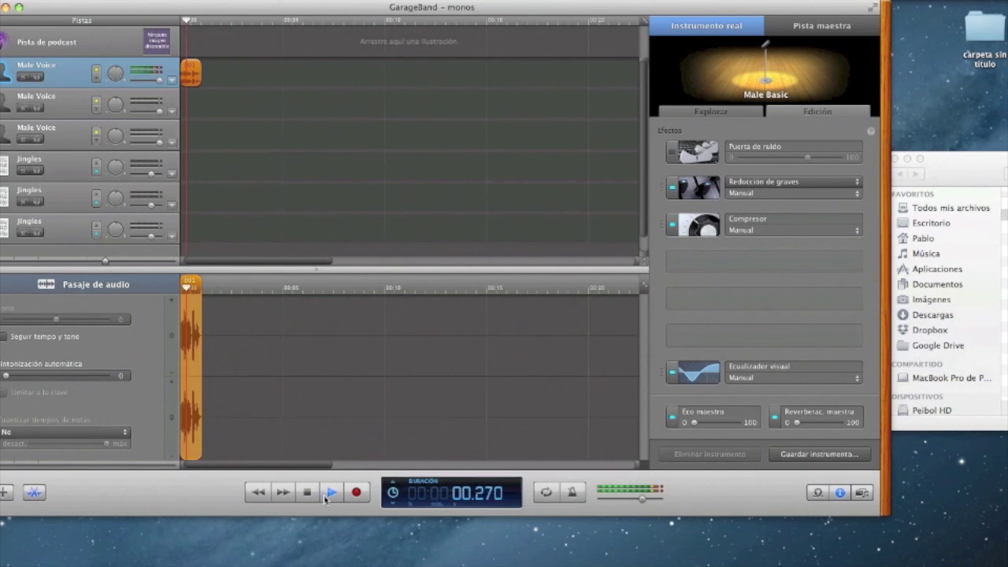
left_click(331, 492)
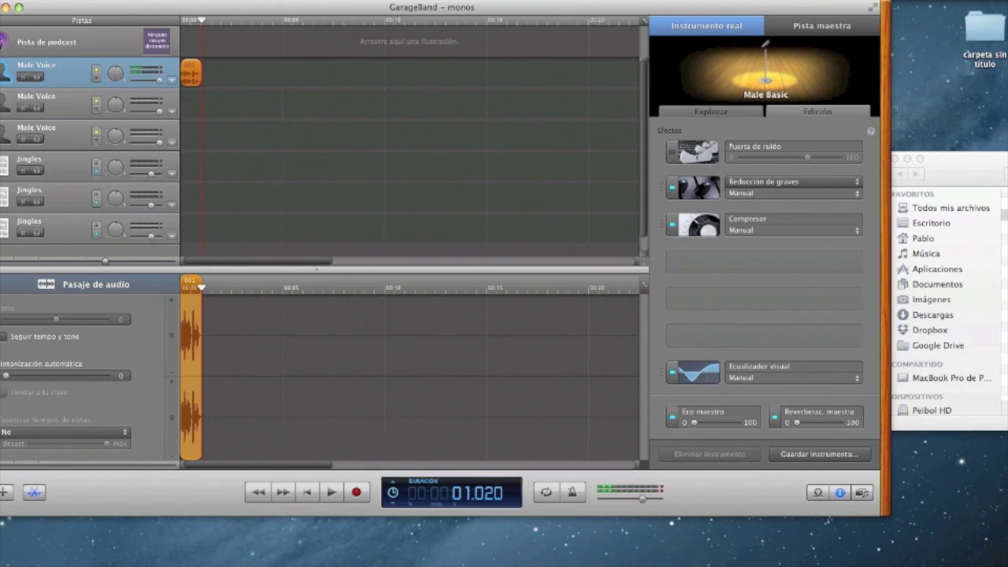
Add the exported 002 clip to the second Male Voice track, starting just before the end of the 001 clip.
left_click_drag(979, 488, 281, 107)
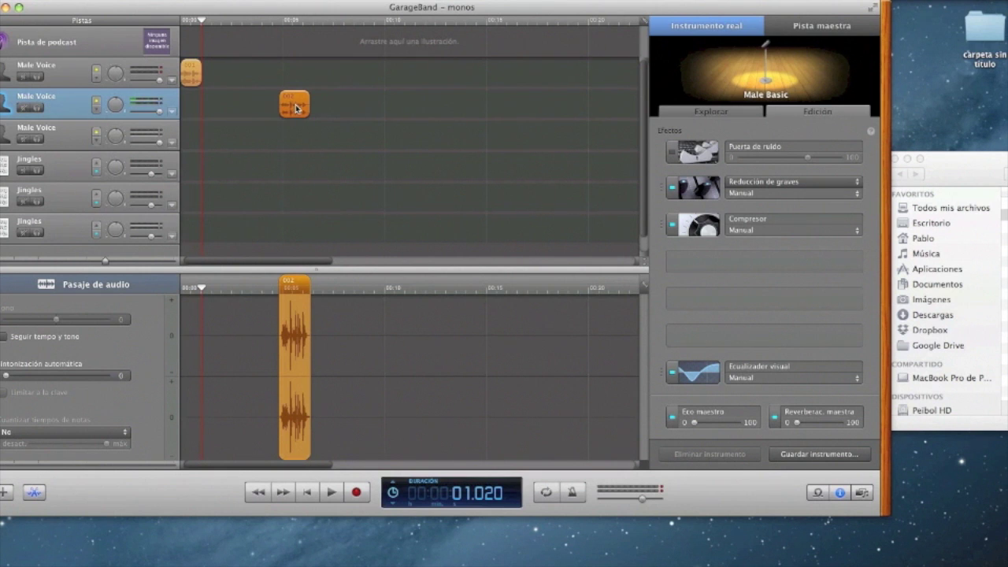
left_click_drag(298, 109, 211, 108)
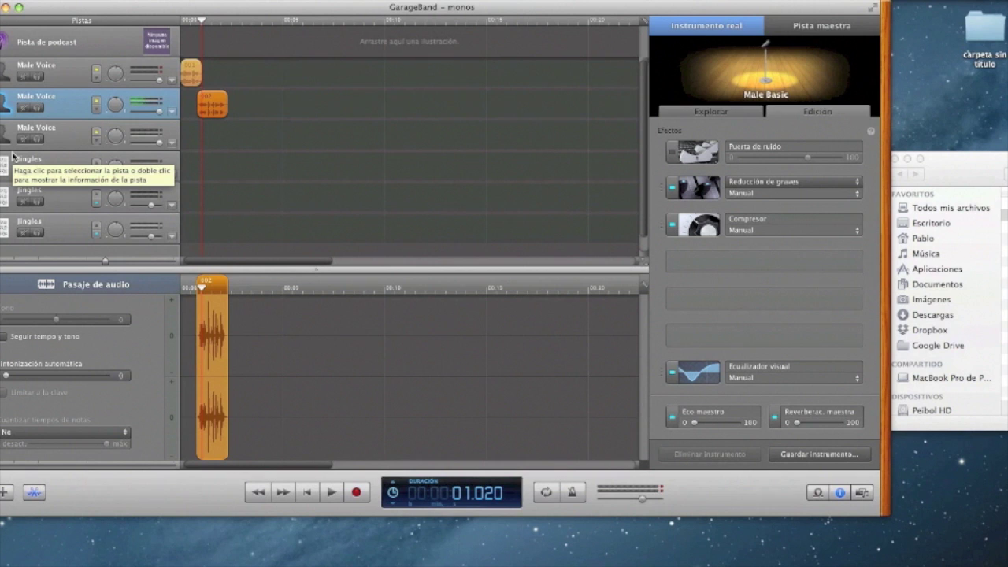
Review the effects and master reverb settings of the first Male Voice track.
left_click(85, 77)
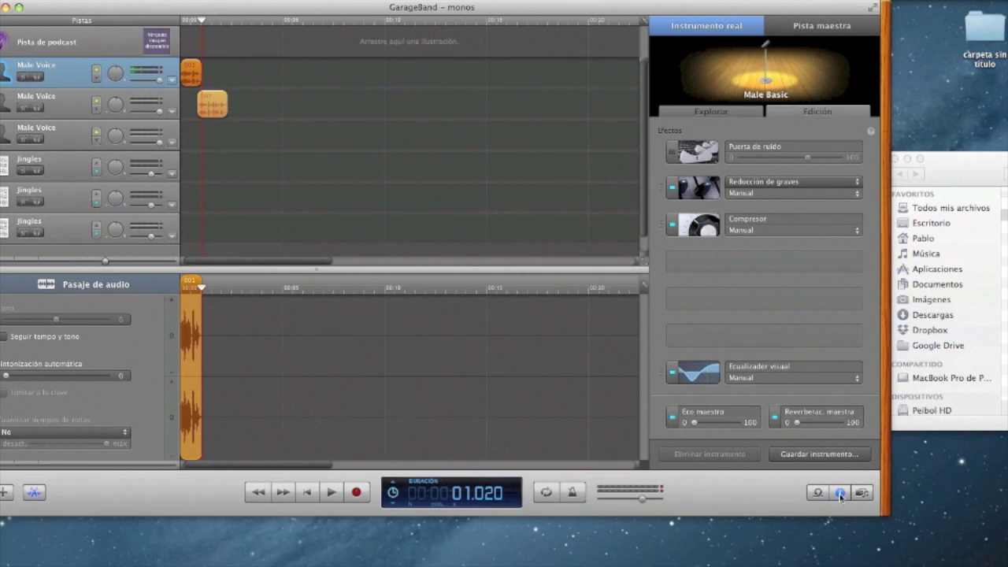
mouse_move(815, 110)
mouse_move(796, 425)
left_mouse_down()
mouse_move(807, 432)
mouse_move(785, 428)
left_mouse_up()
Shift the 002 clip slightly earlier on the second Male Voice track to increase its overlap with the end of 001.
left_click_drag(145, 9, 198, 9)
left_click_drag(189, 261, 208, 263)
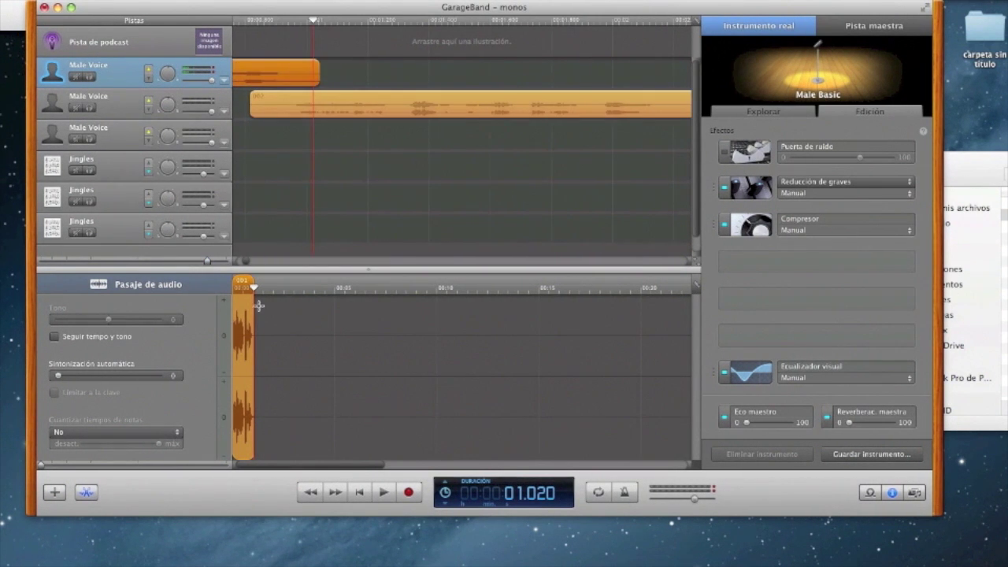
left_click(230, 262)
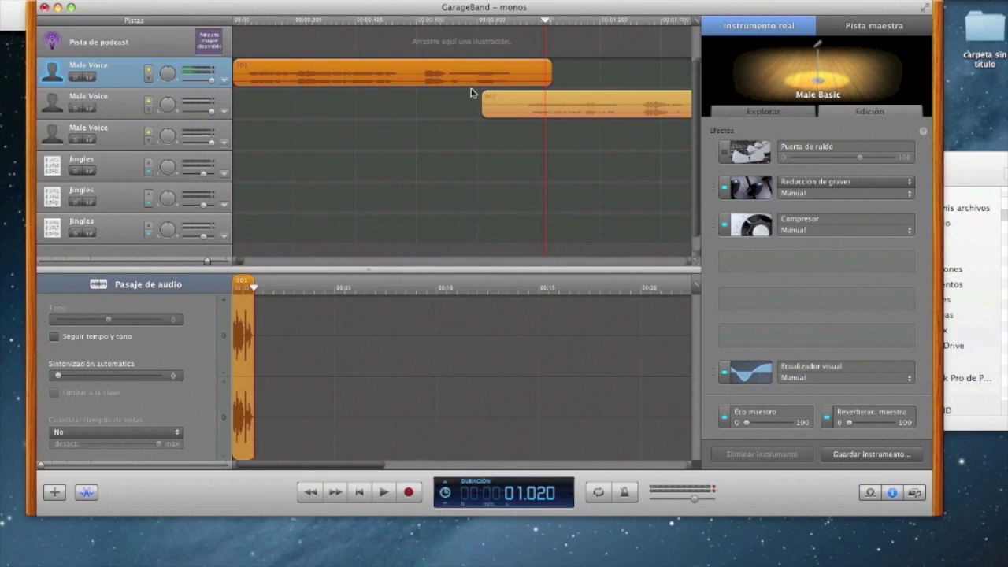
left_click_drag(550, 104, 543, 104)
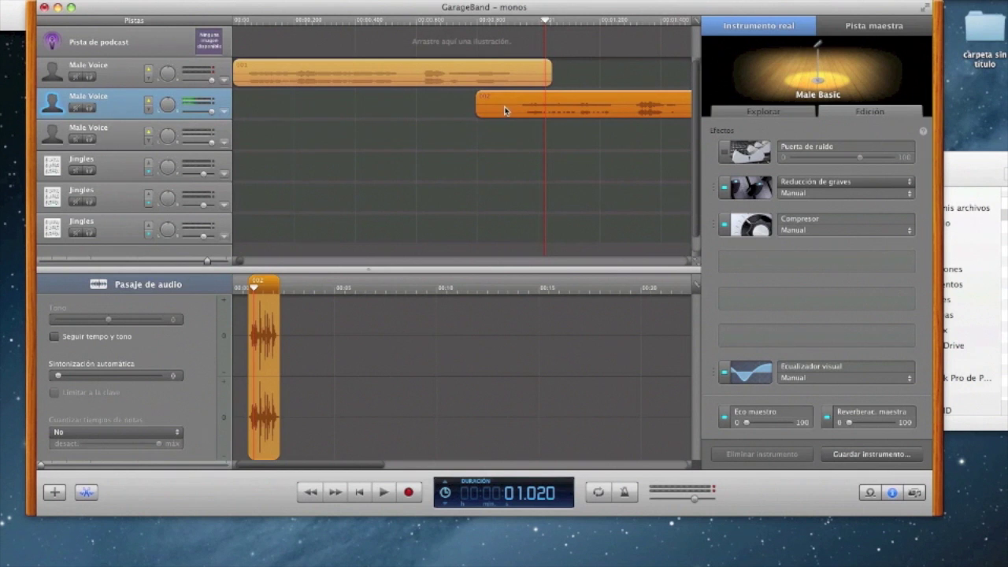
Try placing the 002 clip directly after 001 on the first Male Voice track, and return it to the second track.
left_click_drag(519, 110, 589, 74)
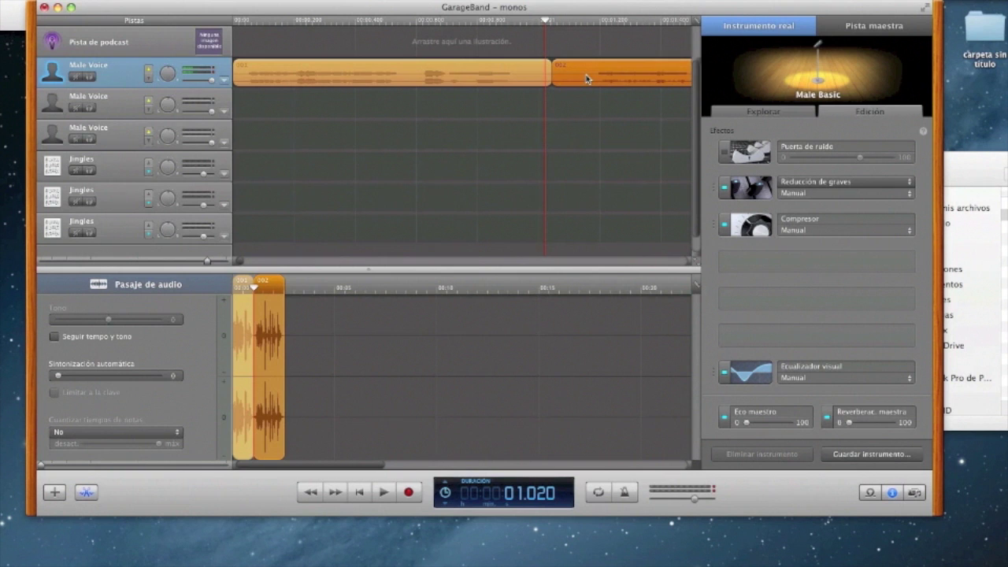
left_click_drag(591, 81, 514, 103)
Play the overlapping 001 and 002 clips from the beginning of the project.
left_click(359, 492)
left_click(386, 493)
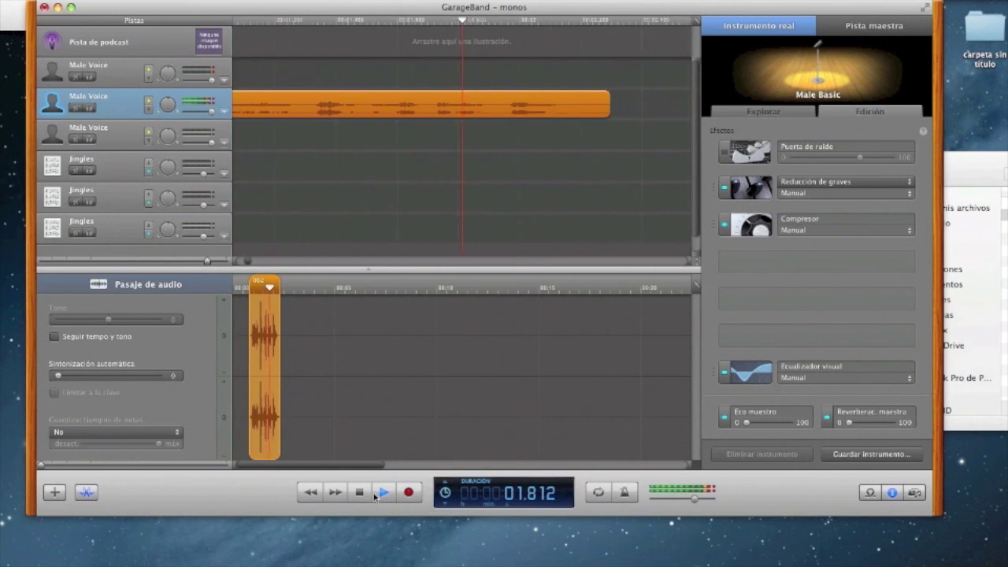
left_click(359, 493)
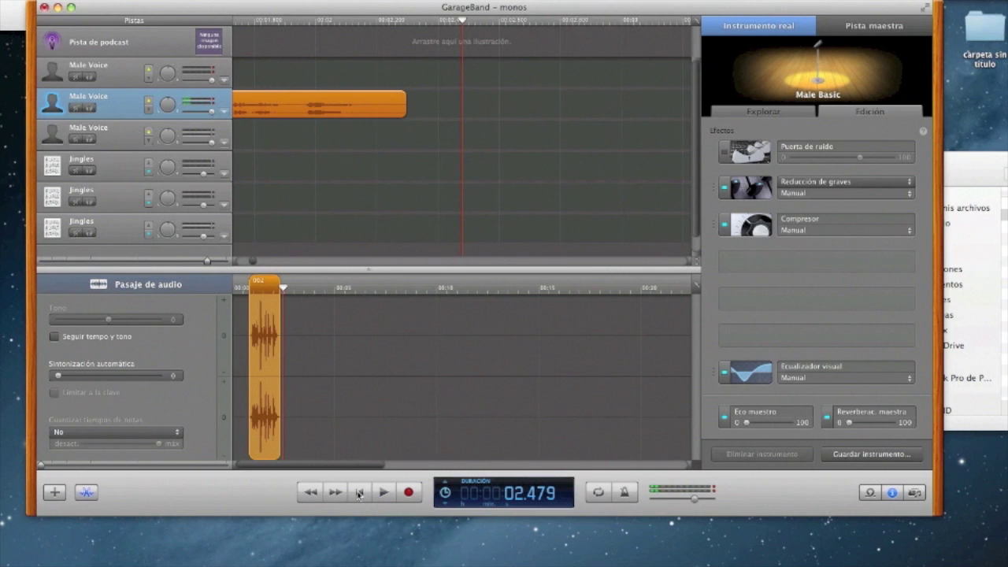
key("space")
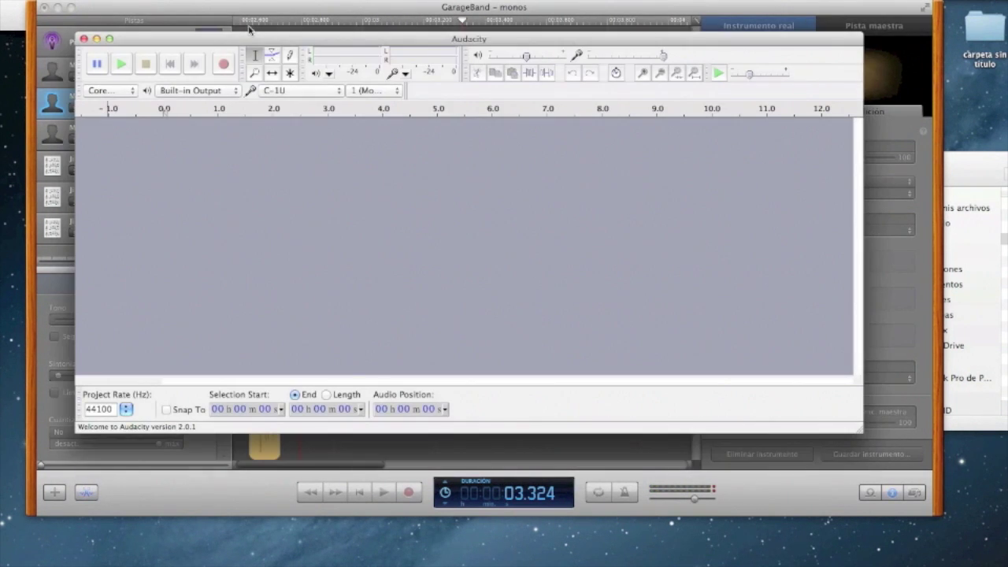
Switch to Audacity and lower the pitch of the whole 04 track by 20 percent with Change Pitch, previewing it before applying.
left_click(263, 3)
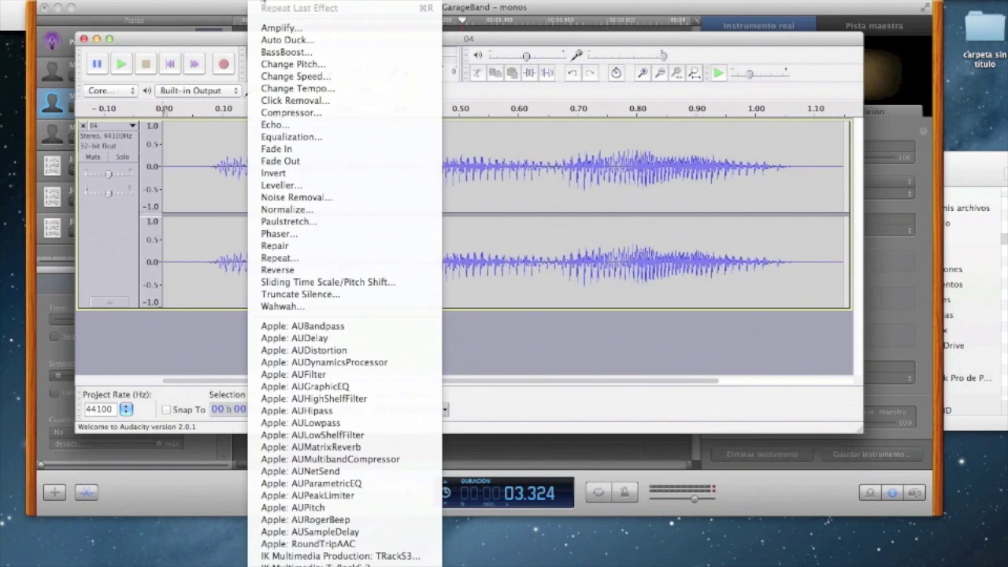
left_click(337, 68)
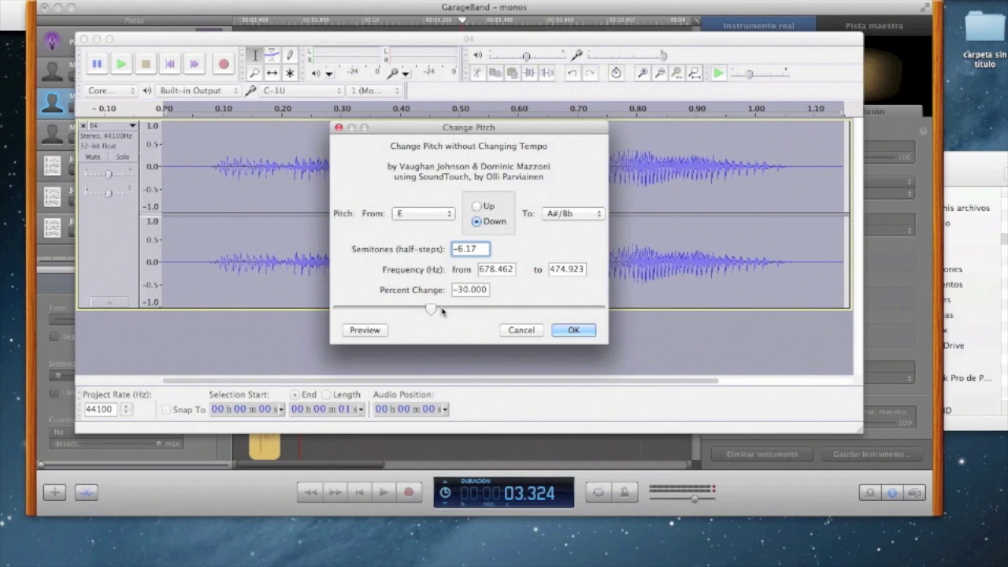
left_click(441, 310)
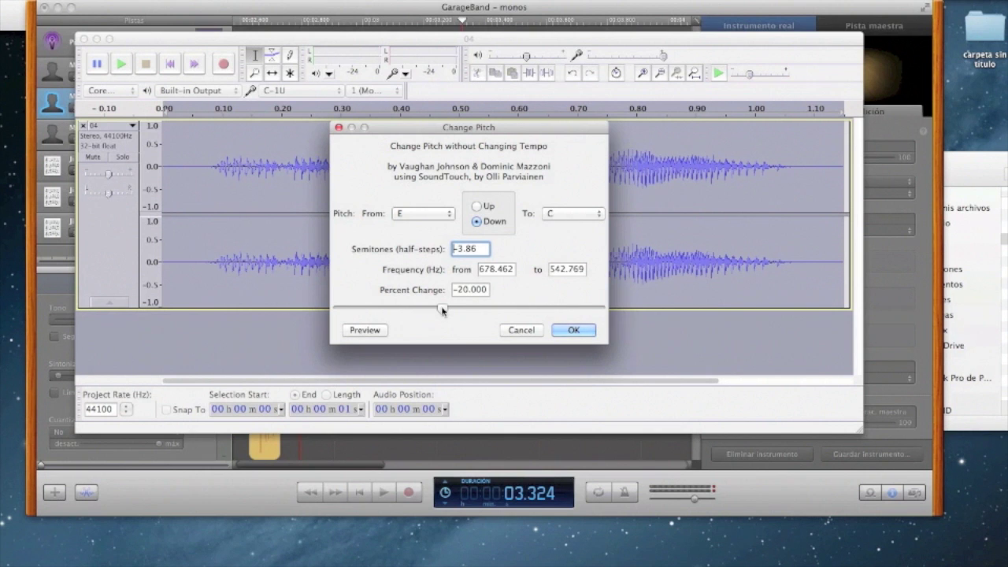
left_click(371, 332)
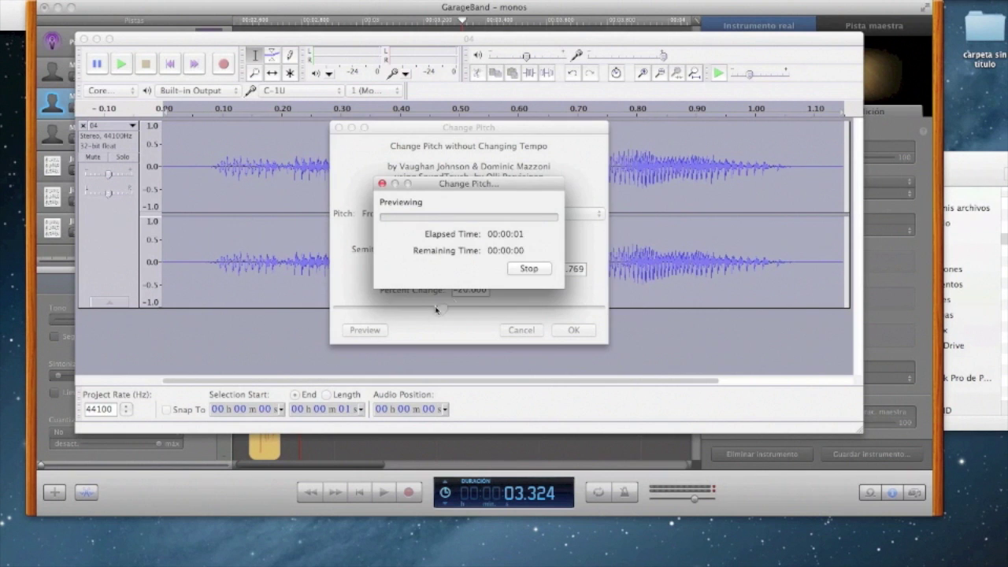
left_click(560, 334)
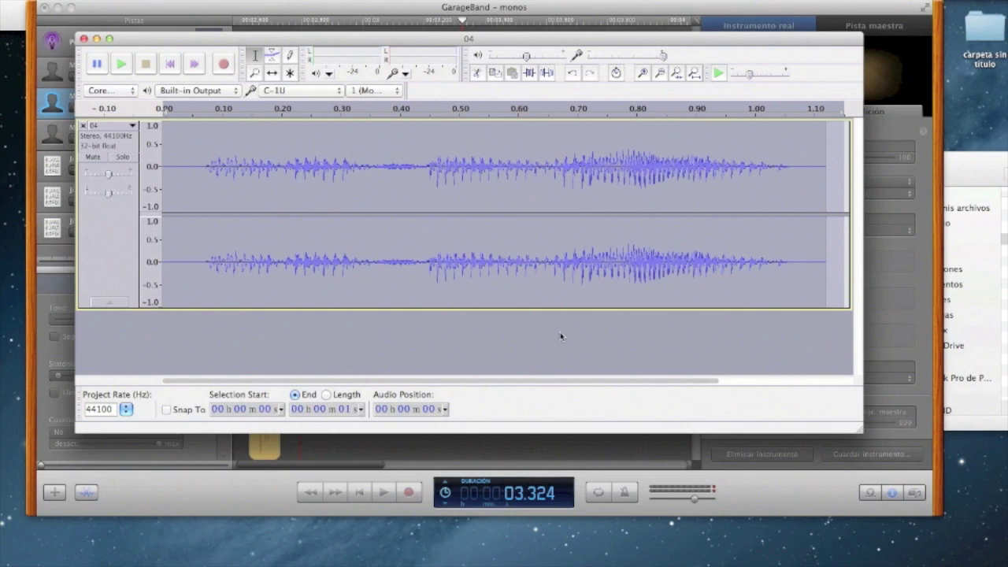
Export the pitch-shifted 04 track to the Escritorio folder as an MP3 file named 004, accepting the existing metadata.
left_click(35, 3)
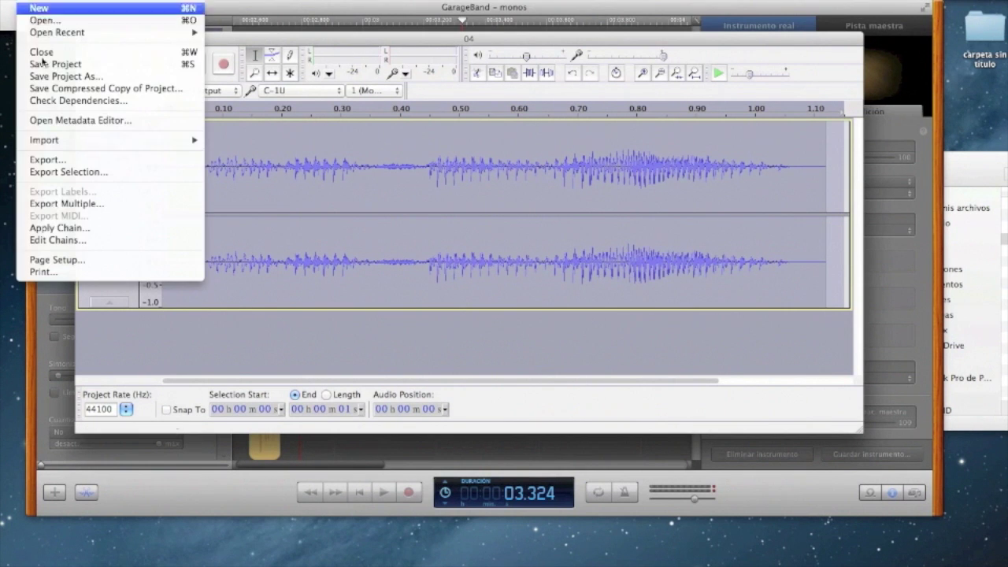
left_click(48, 159)
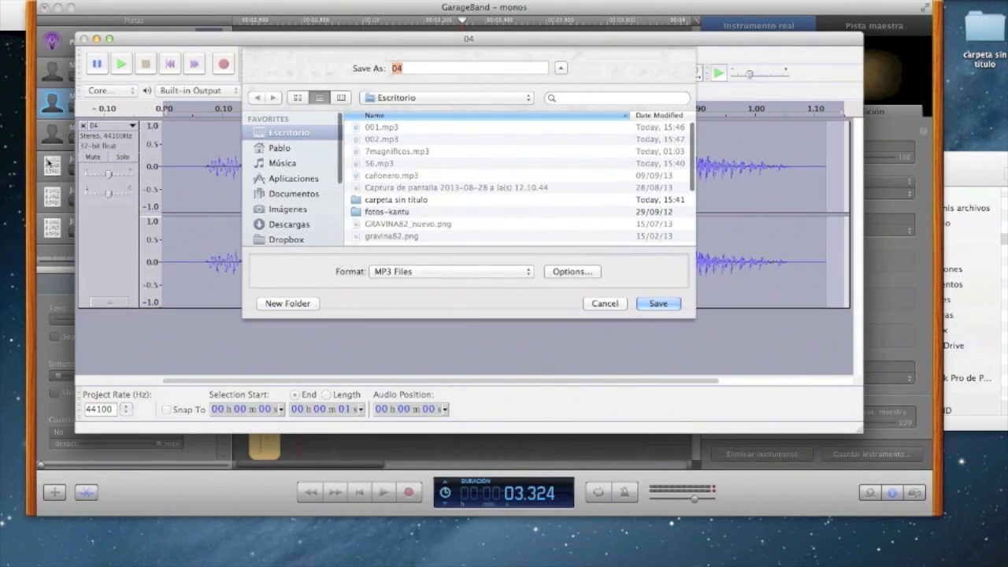
type("004")
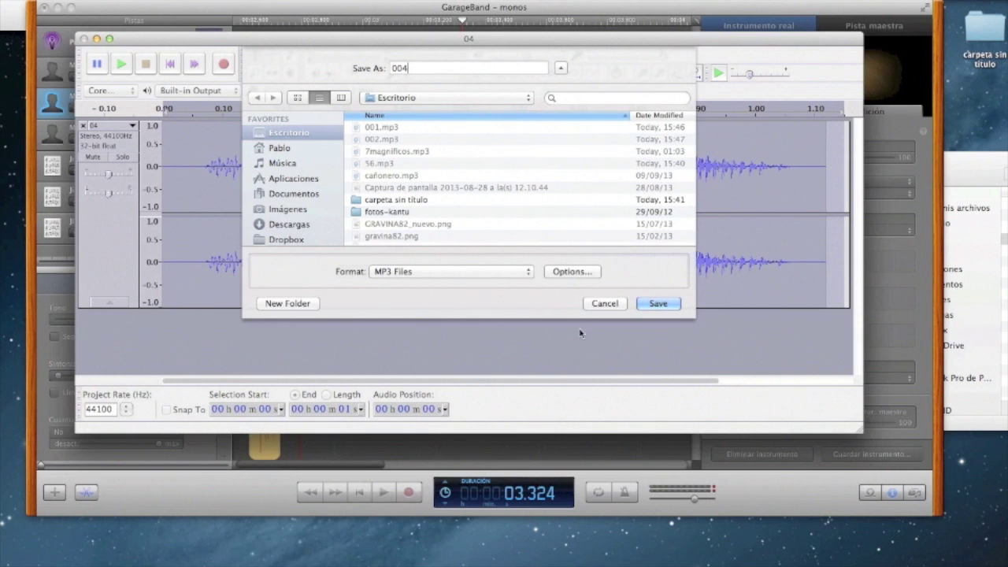
left_click(661, 305)
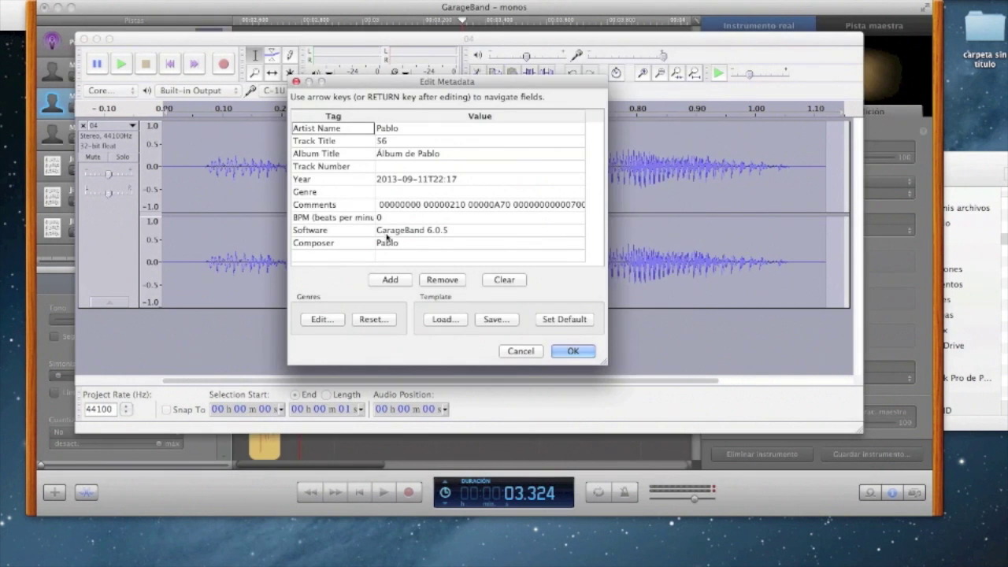
left_click(565, 354)
Switch to GarageBand and add 004.mp3 to the second Male Voice track, slightly overlapping the end of the 03 clip.
left_click(277, 438)
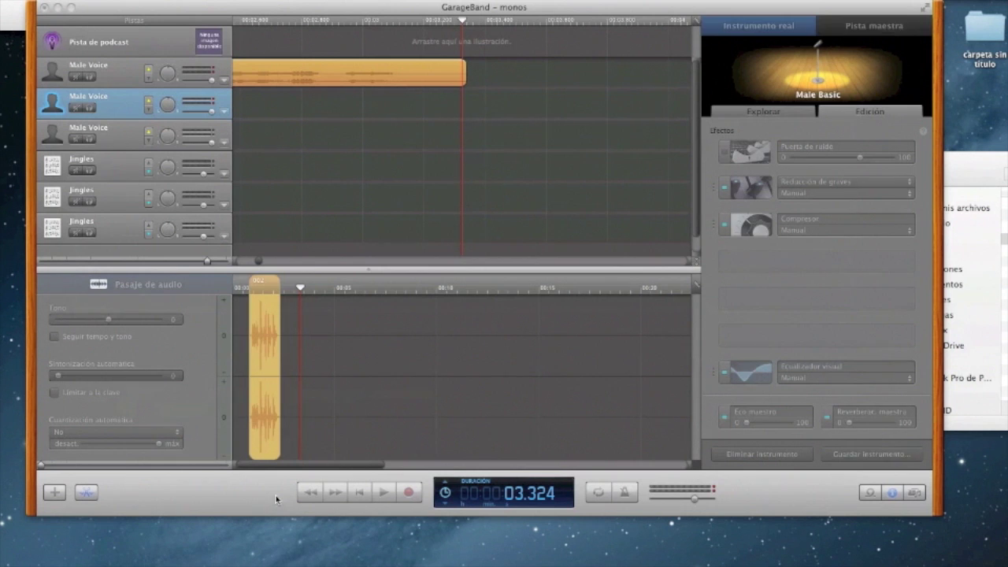
left_click_drag(599, 144, 424, 108)
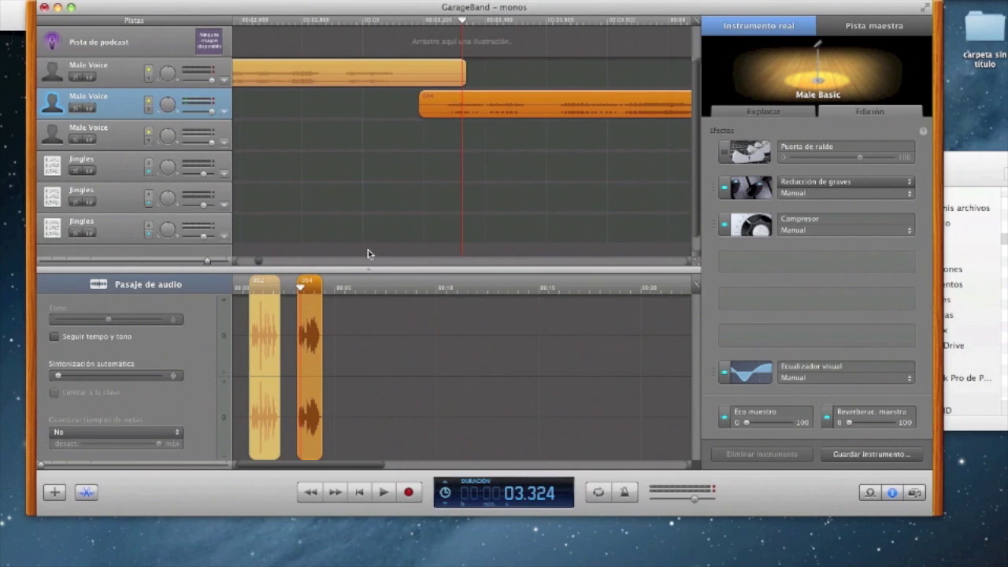
Play the four voice clips from the beginning of the project, and return the playhead to the start.
left_click(359, 493)
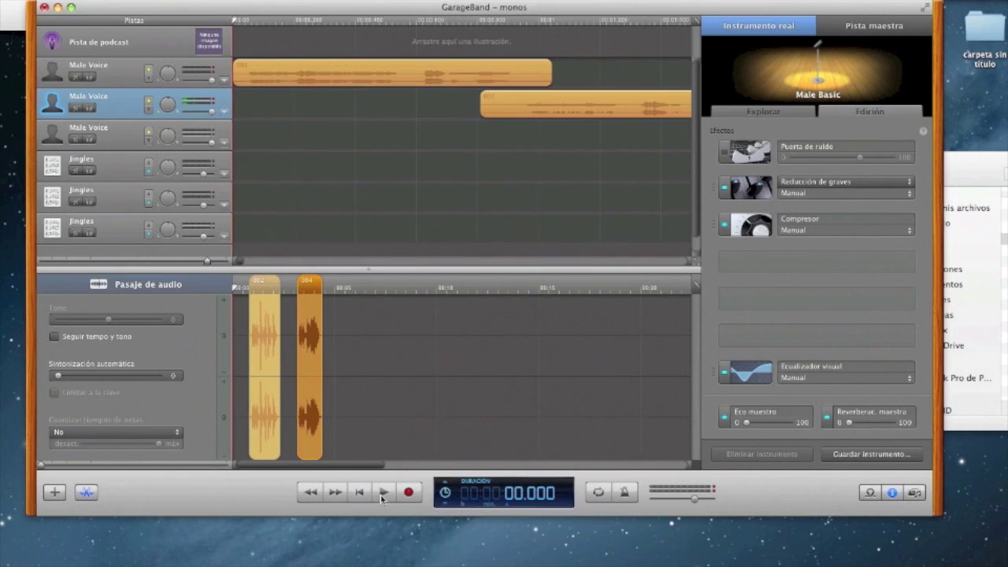
left_click(383, 492)
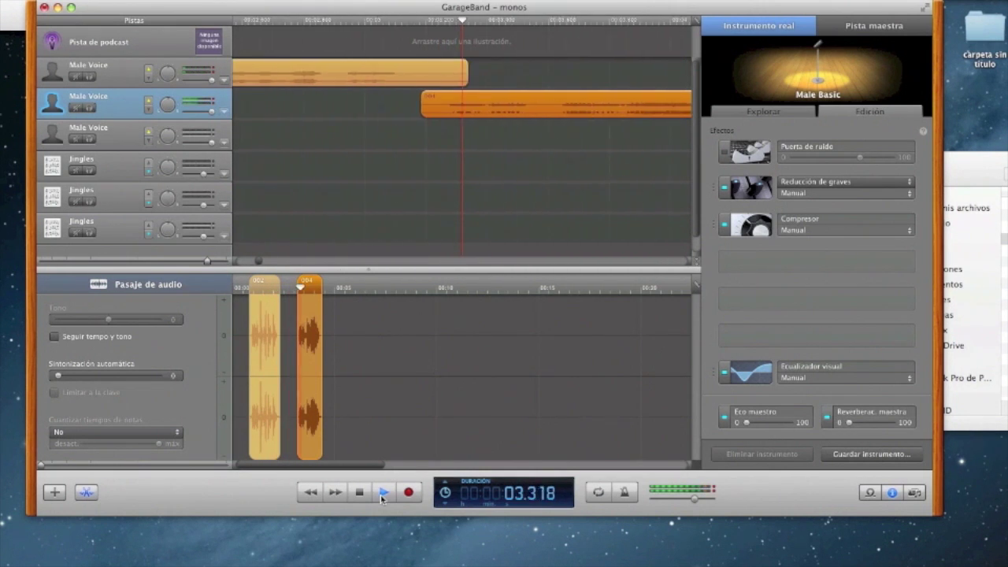
left_click(359, 493)
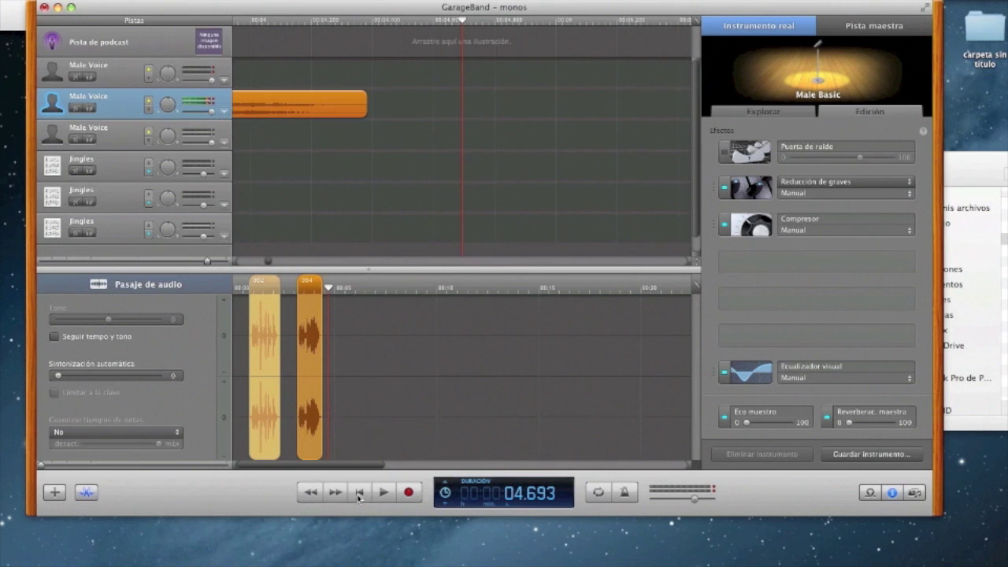
left_click(359, 492)
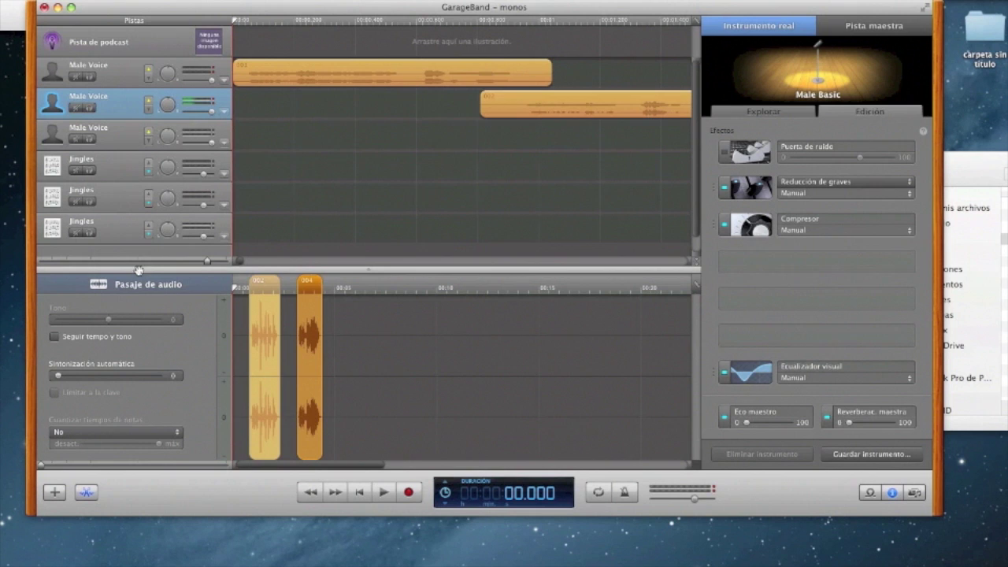
Inspect the MP3 compression and audio settings for exporting the podcast to disk, and close them without exporting.
left_click_drag(148, 263, 173, 263)
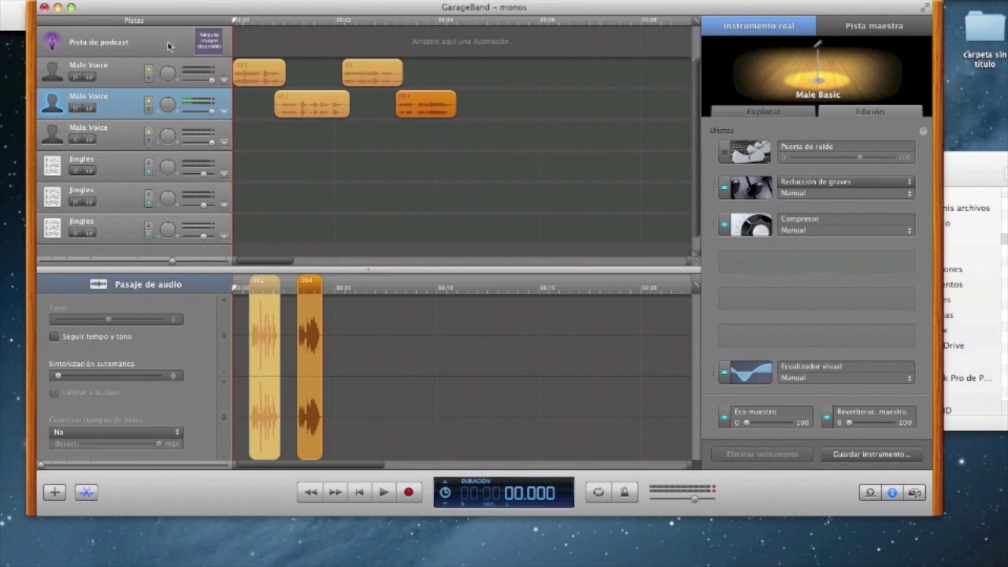
left_click(124, 76)
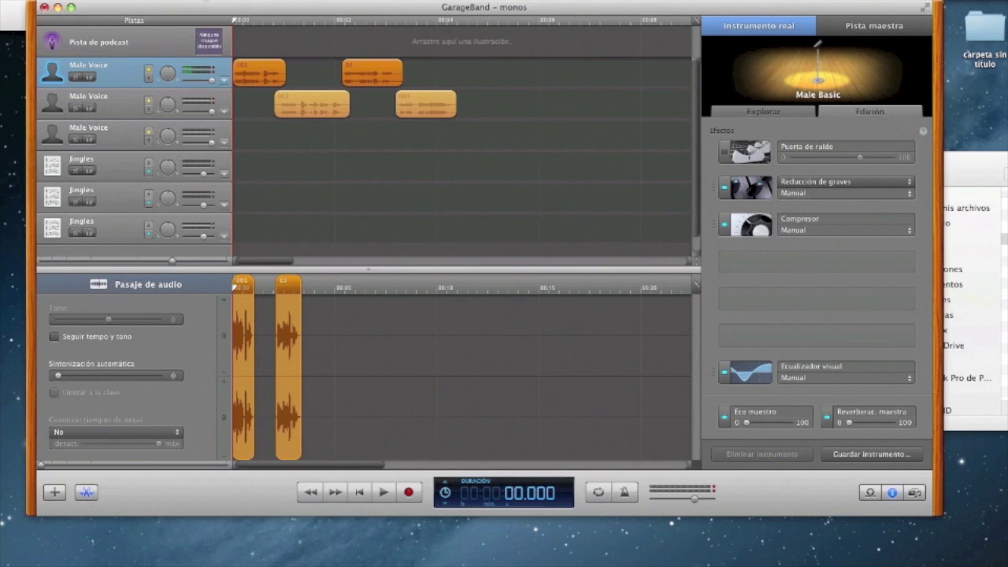
left_click(214, 1)
left_click(223, 64)
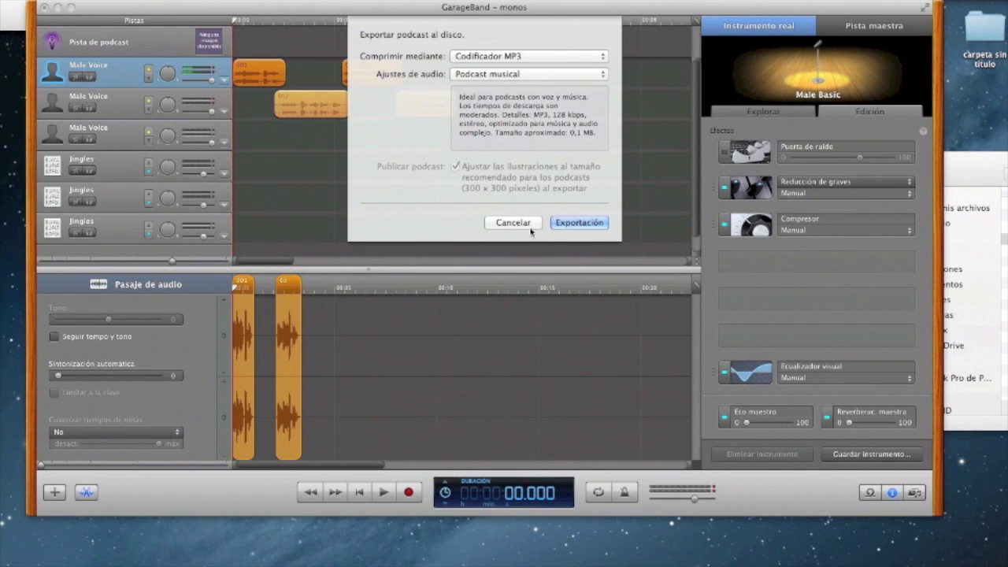
left_click(504, 222)
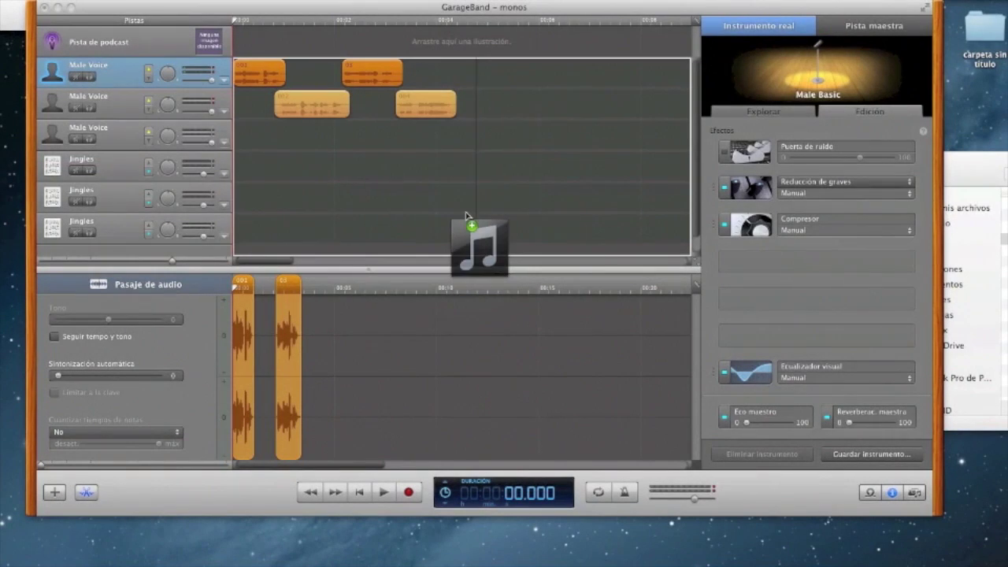
Add the Sneaky Snitch music file at the start of the second Jingles track and show that track's volume automation.
left_click_drag(473, 236, 295, 204)
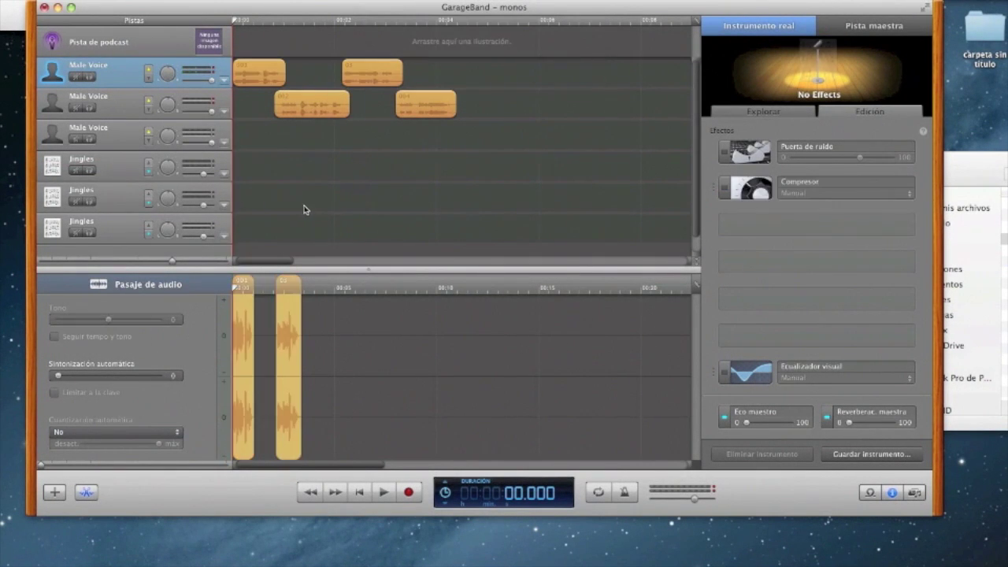
left_click(222, 208)
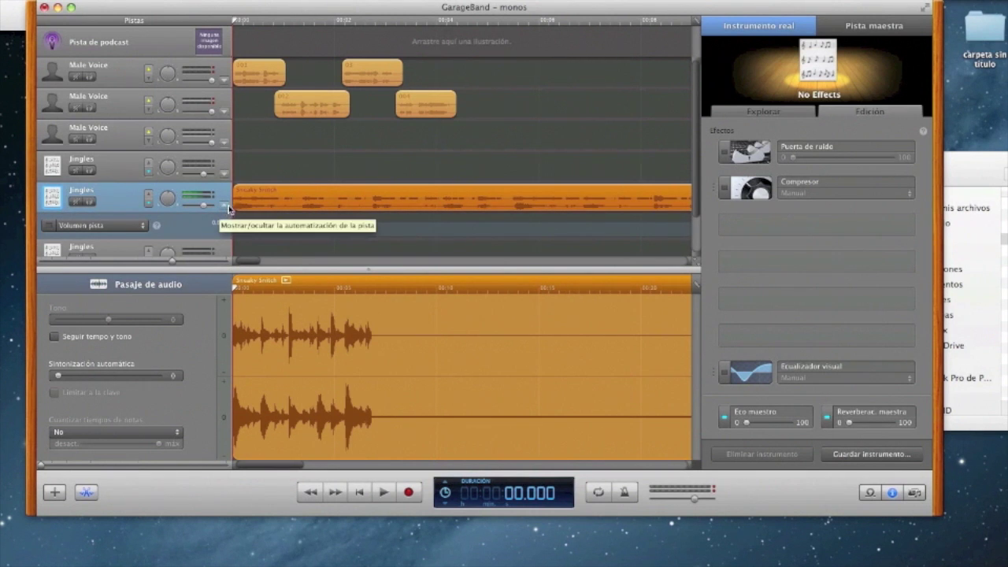
left_click(142, 79)
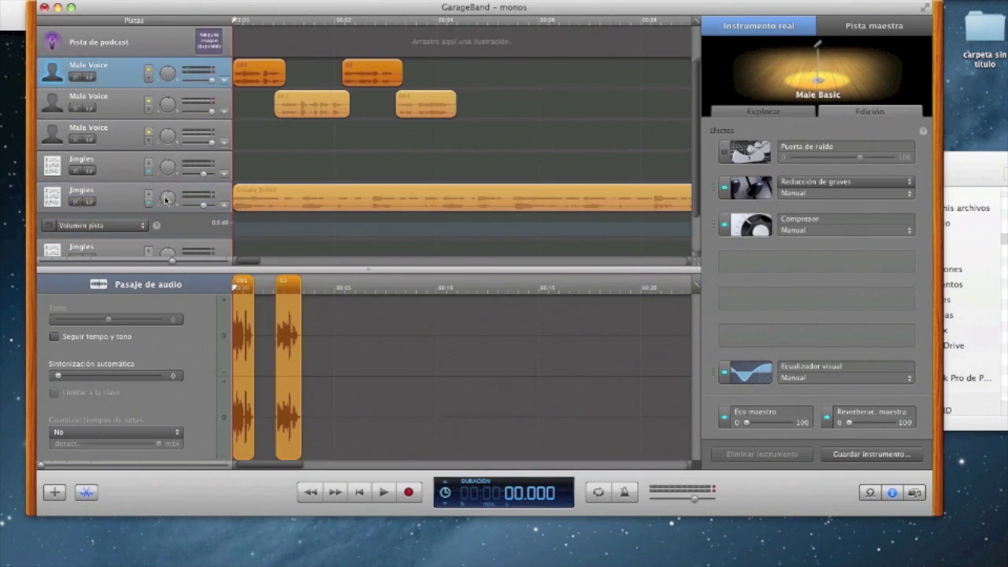
left_click(130, 202)
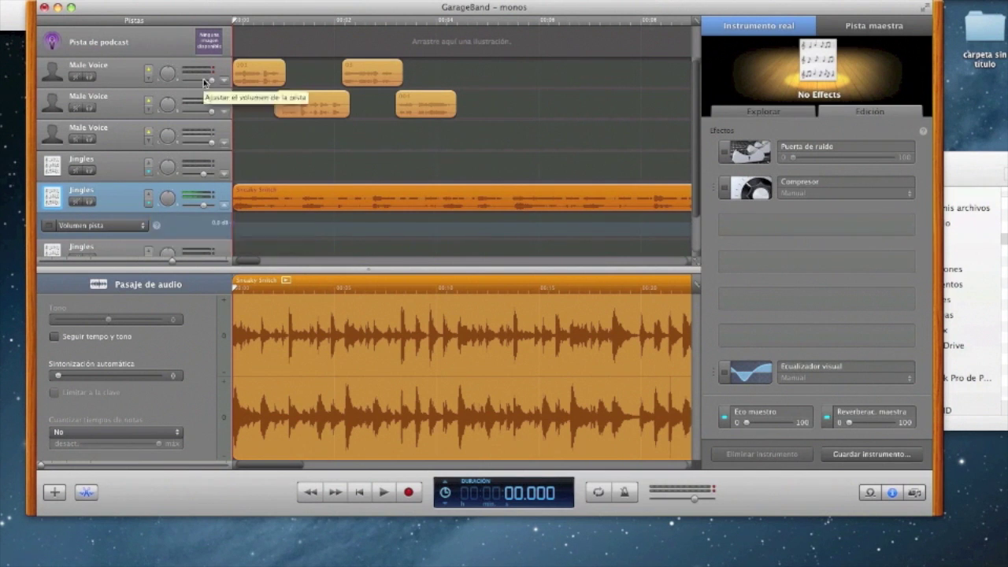
left_click(125, 77)
left_click(135, 110)
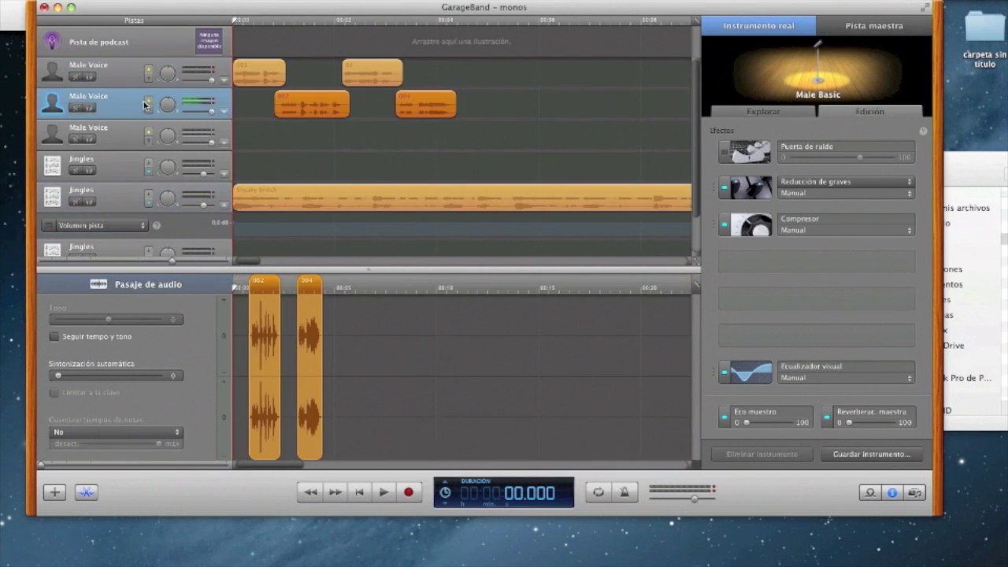
left_click(268, 198)
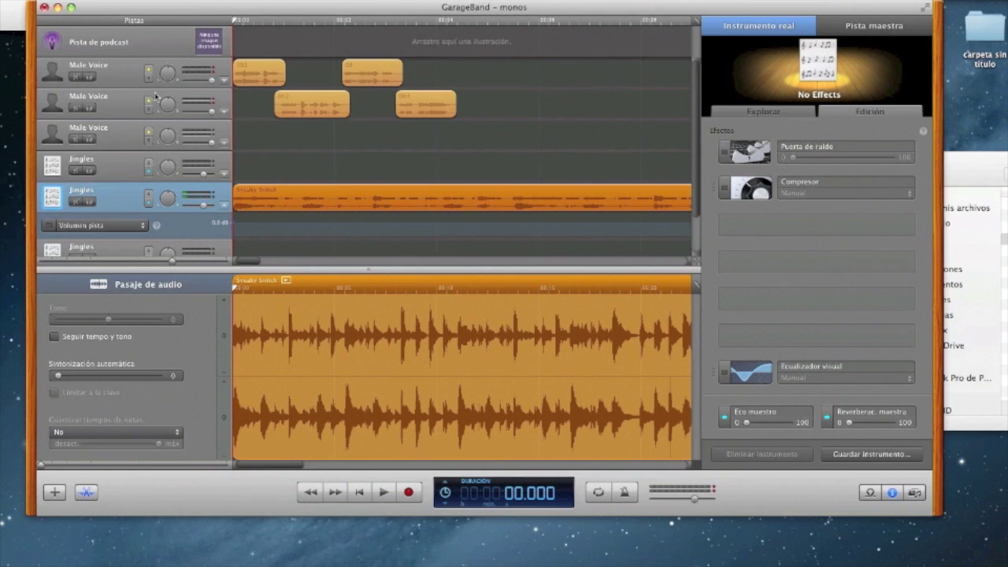
left_click(138, 77)
left_click(129, 109)
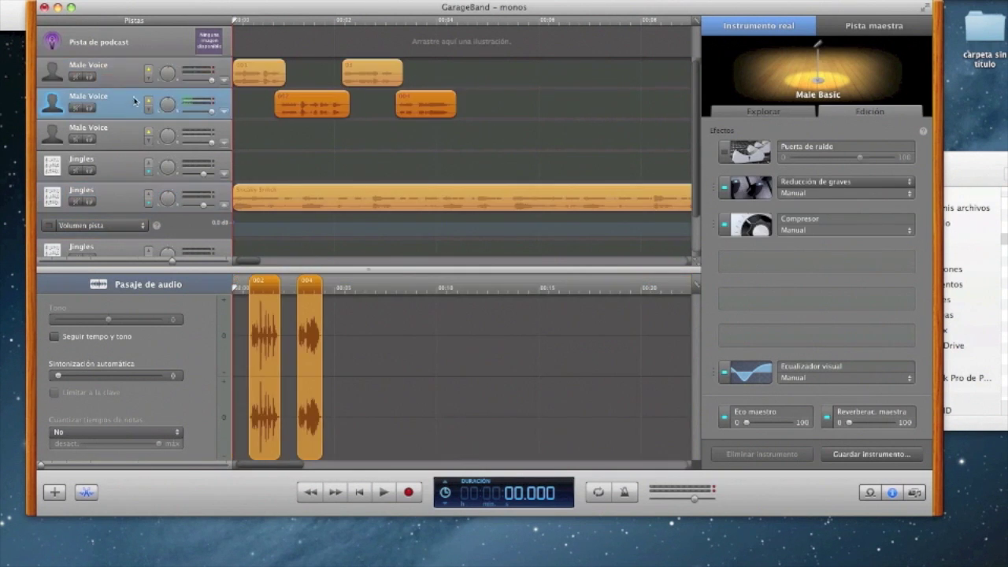
Shift all clips on the first and second Male Voice tracks about 0.9 seconds later, keeping their overlaps.
left_click(132, 79)
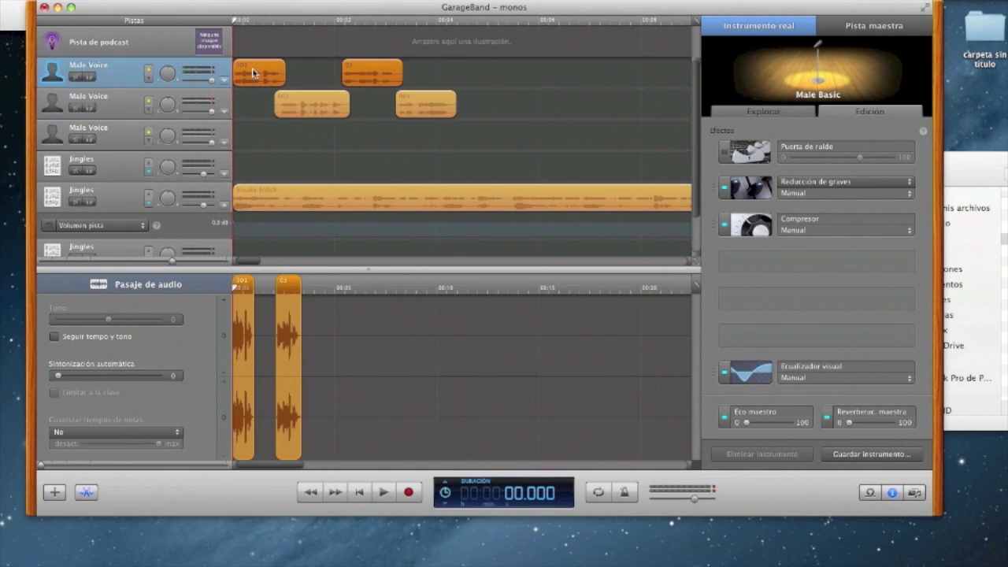
left_click_drag(254, 74, 300, 73)
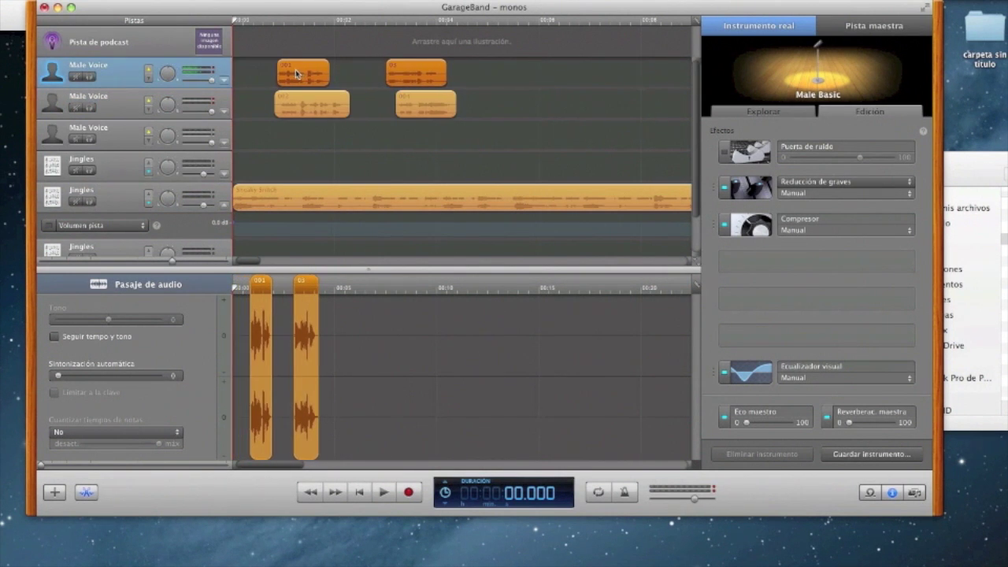
left_click(118, 100)
left_click_drag(297, 106, 343, 108)
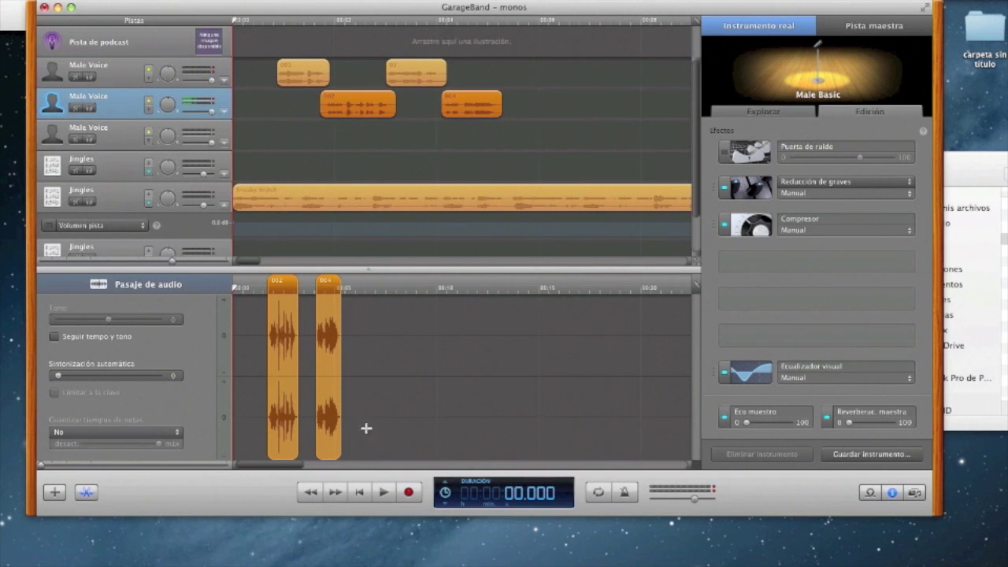
Play the voice clips with the background music from the beginning, stopping after the 004 clip.
left_click(383, 492)
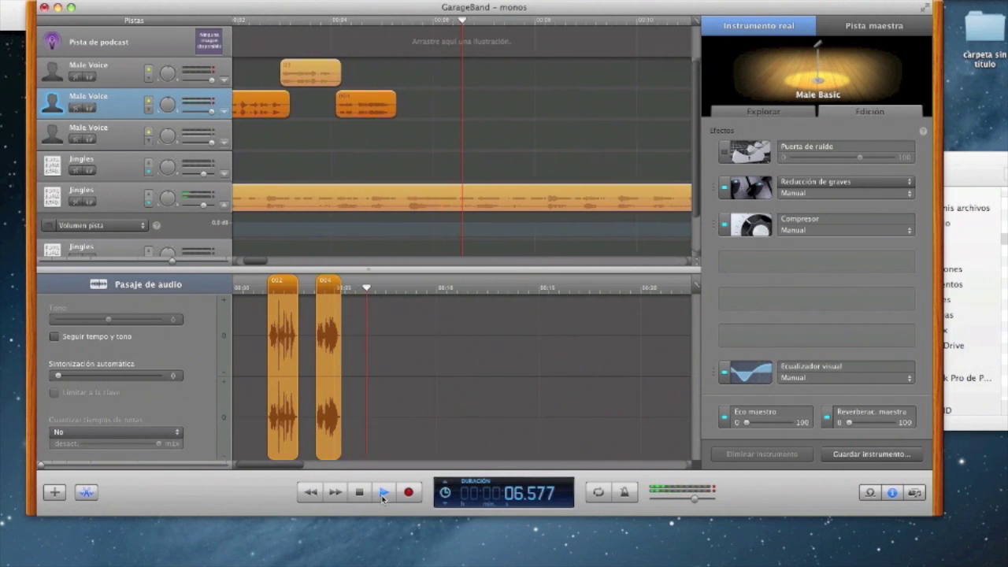
left_click(384, 493)
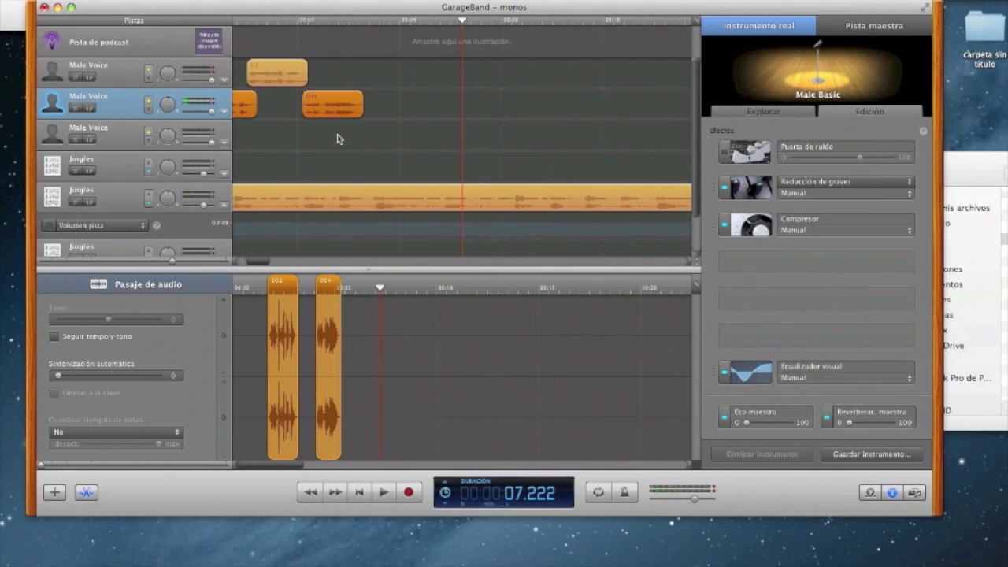
scroll(334, 140, "left", 5)
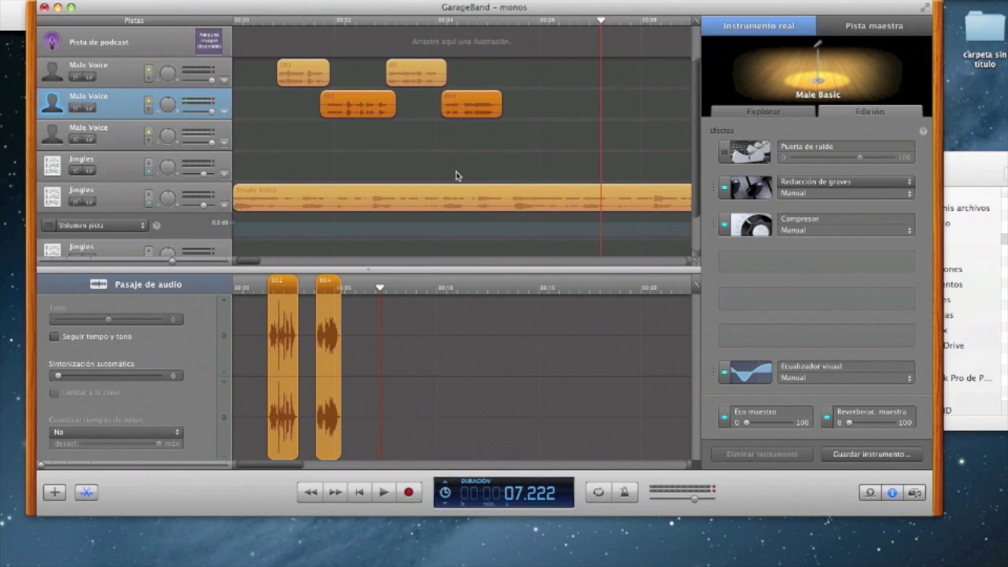
scroll(456, 175, "right", 5)
scroll(450, 175, "left", 5)
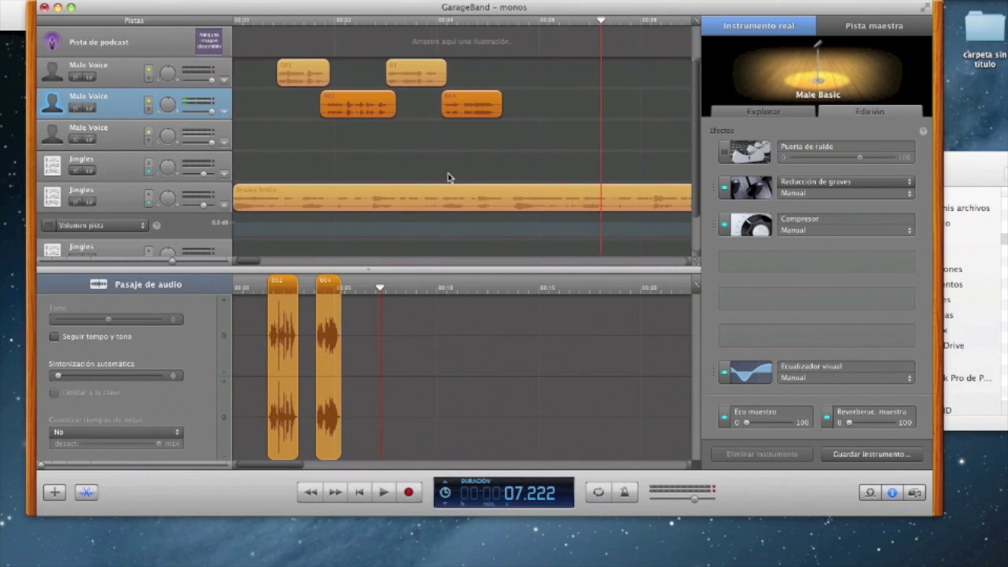